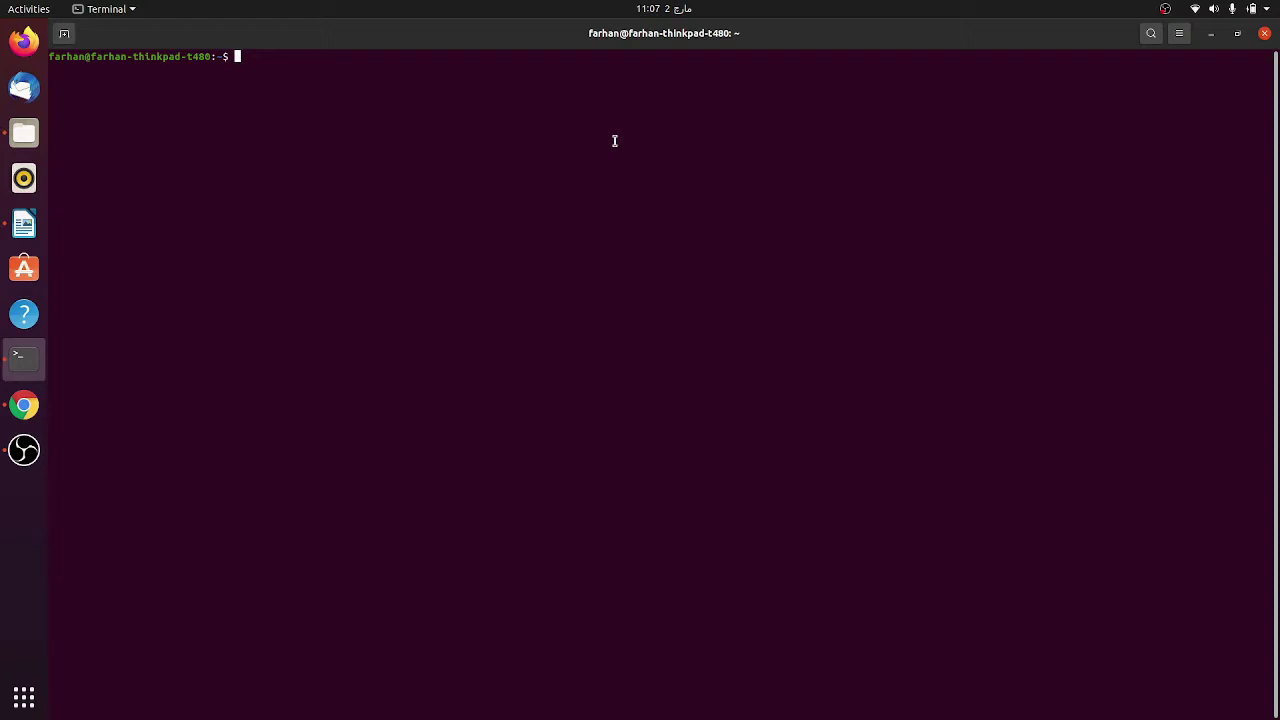
- Type the partial command 'fastqc SR' at the Terminal prompt
text(fastqc SR)
- Clear the unfinished command and list the home folder's files with ls
key(BackSpace)
key(BackSpace)
key(BackSpace)
key(BackSpace)
key(BackSpace)
key(BackSpace)
key(BackSpace)
key(BackSpace)
key(BackSpace)
text(ls)
key(Return)
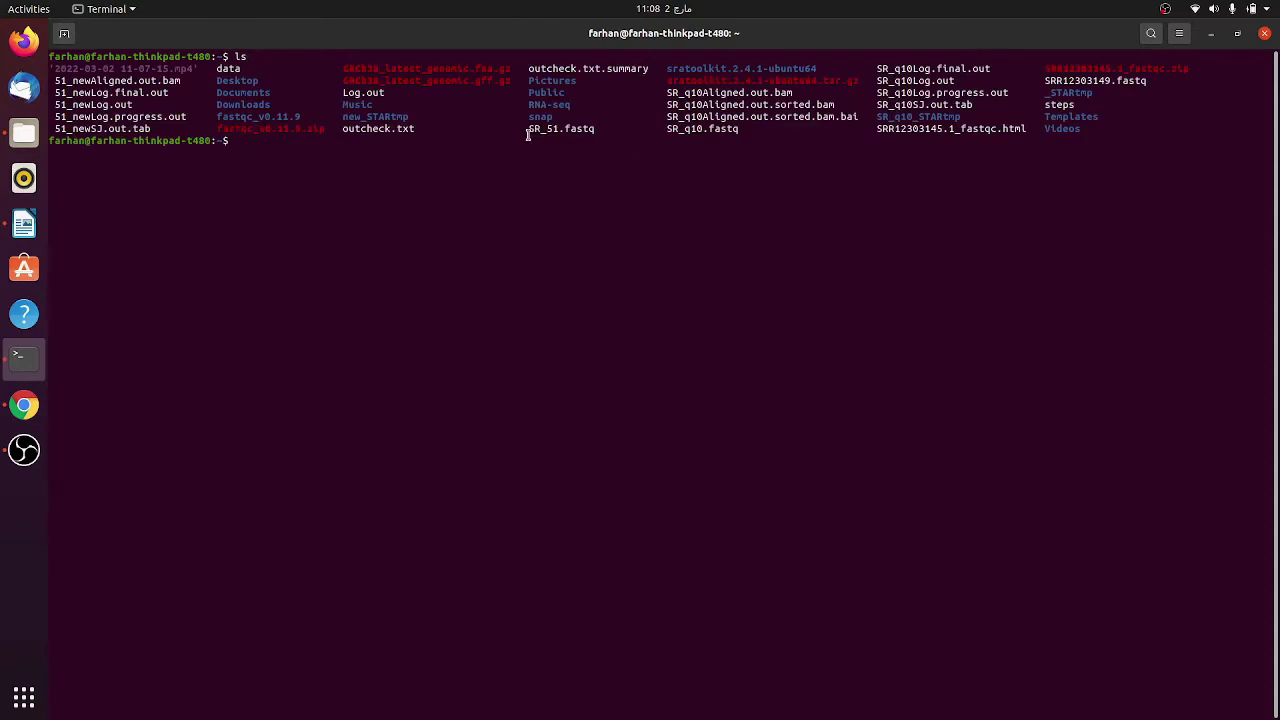
- Run 'fastqc SR_51.fastq' to start the quality analysis
drag(524, 130, 603, 127)
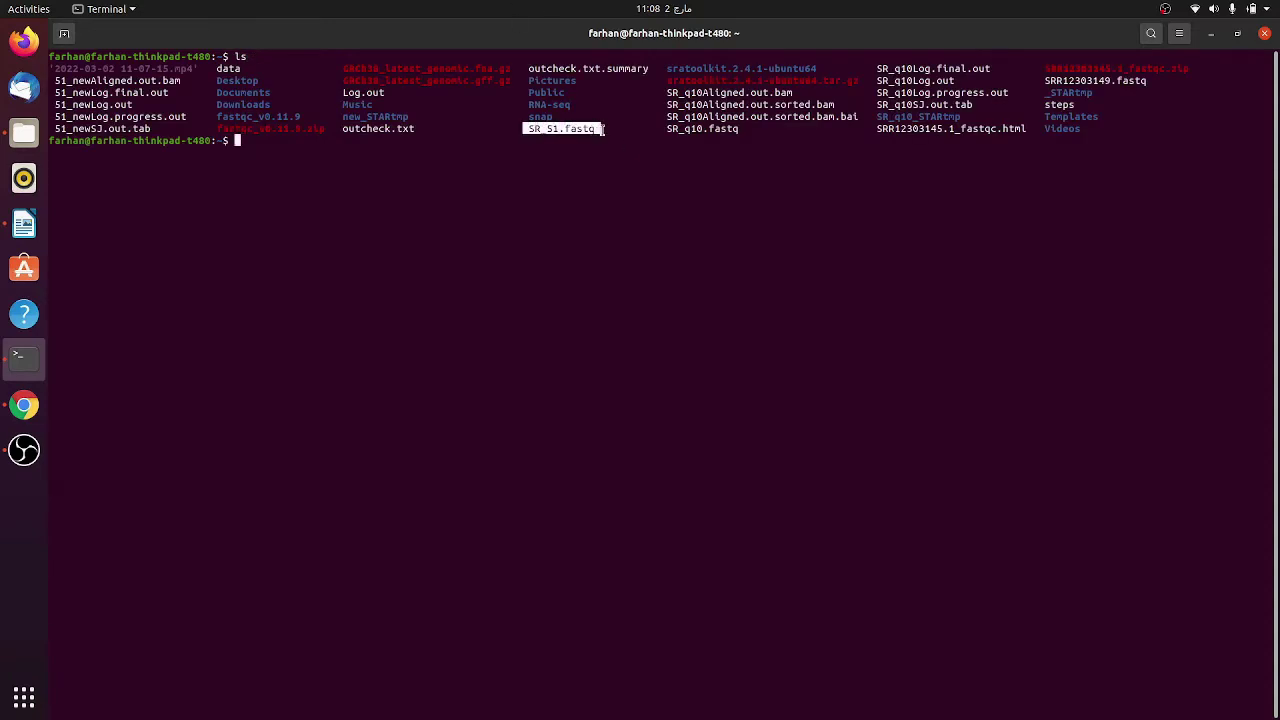
click(664, 135)
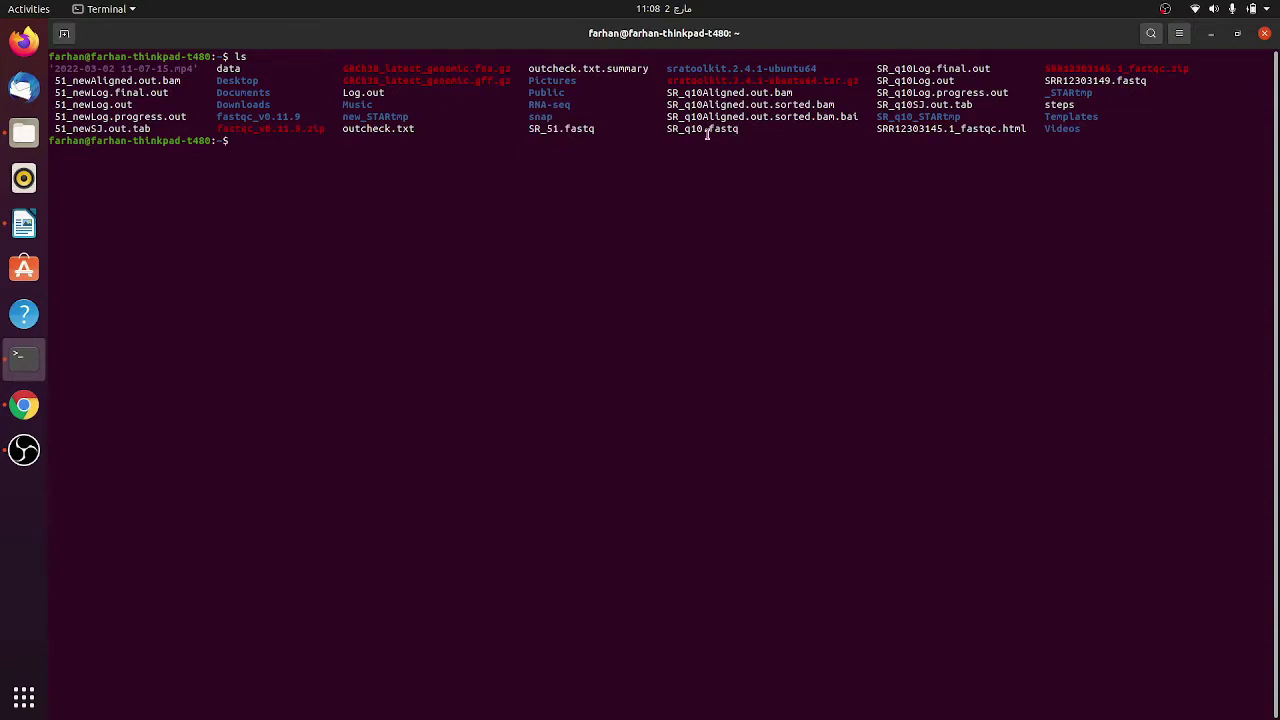
drag(703, 127, 656, 128)
click(656, 128)
text(fastqc SR_51.fastq)
key(Return)
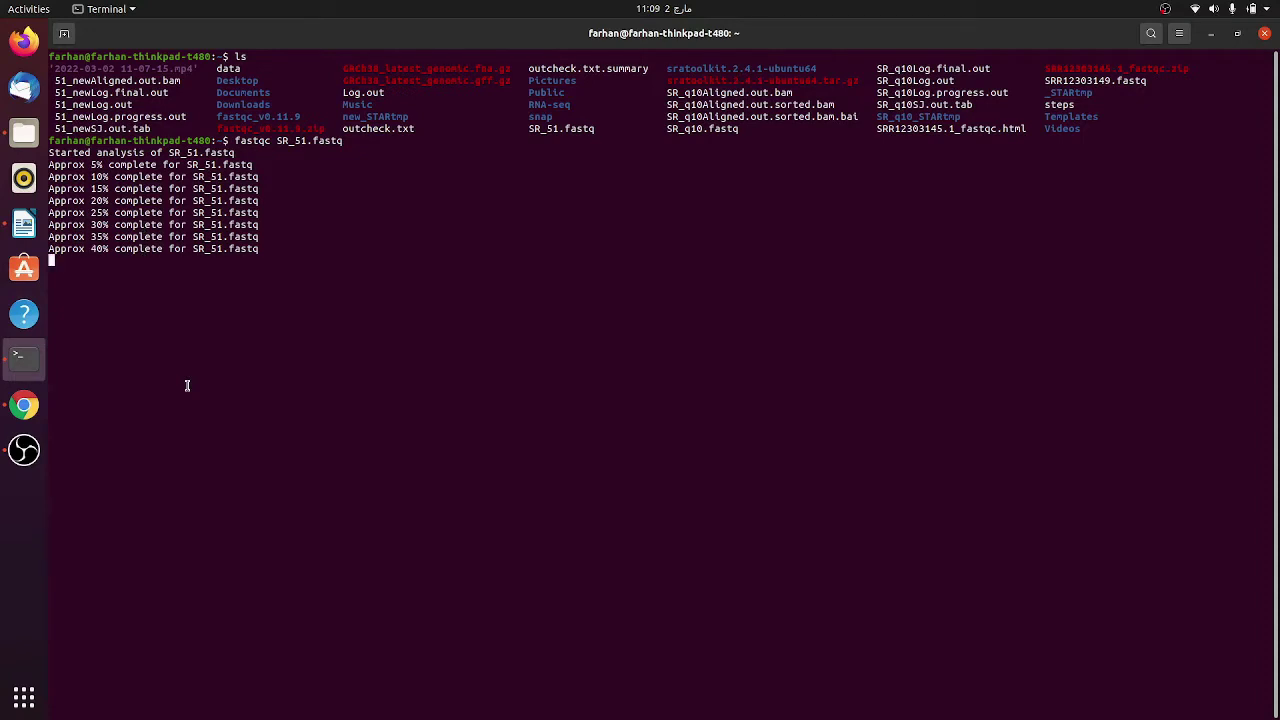
click(24, 133)
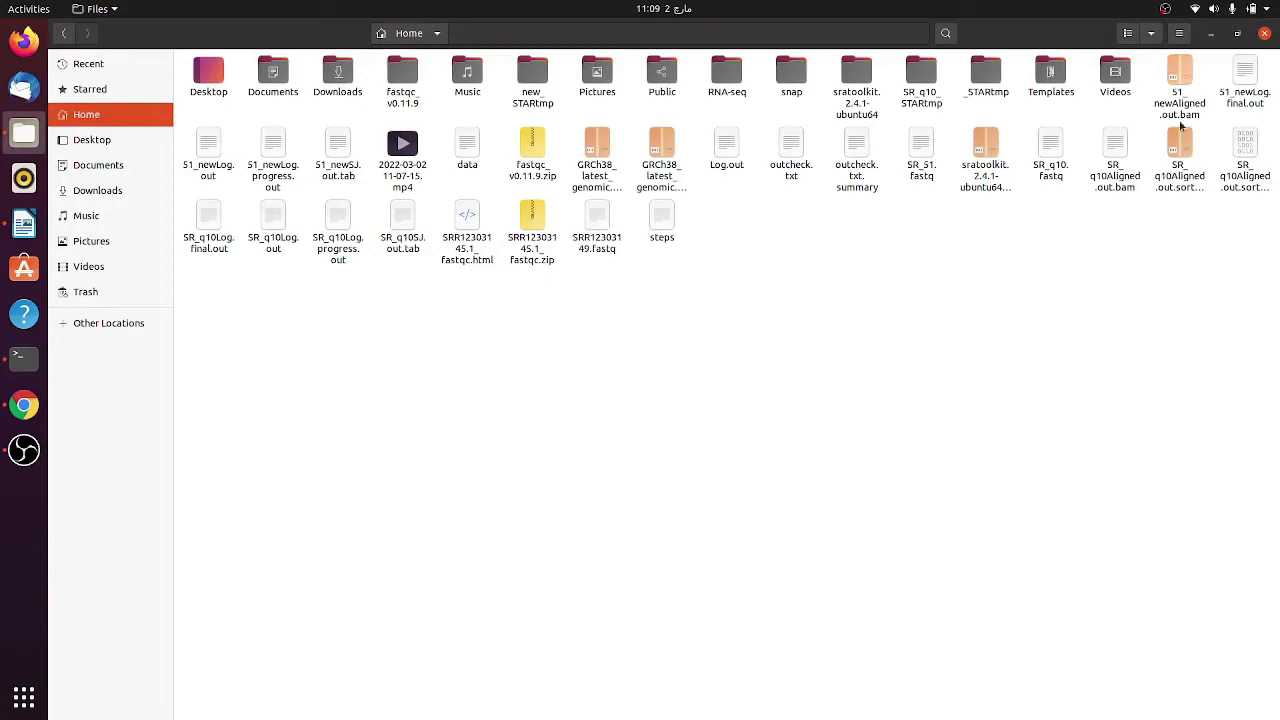
click(1211, 33)
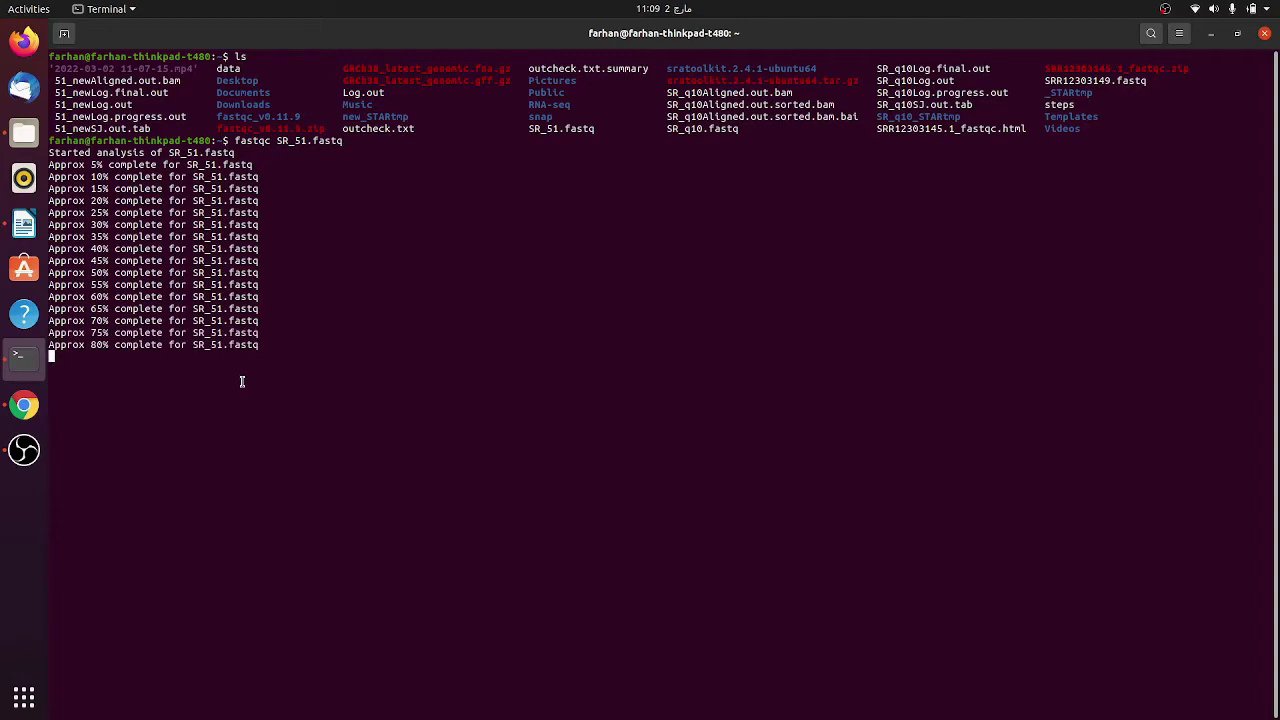
- In a new Chrome tab, search 'install fastqc in ubuntu' and open the HowToInstall guide
click(20, 414)
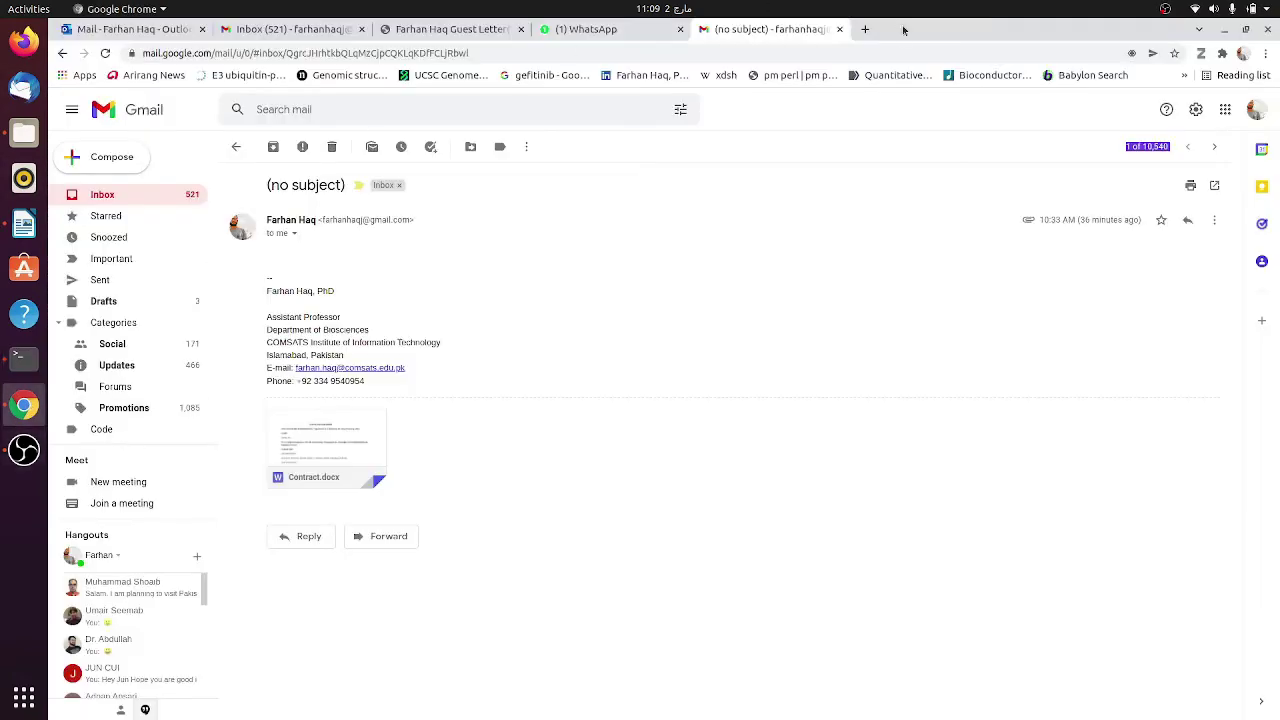
click(866, 31)
click(630, 52)
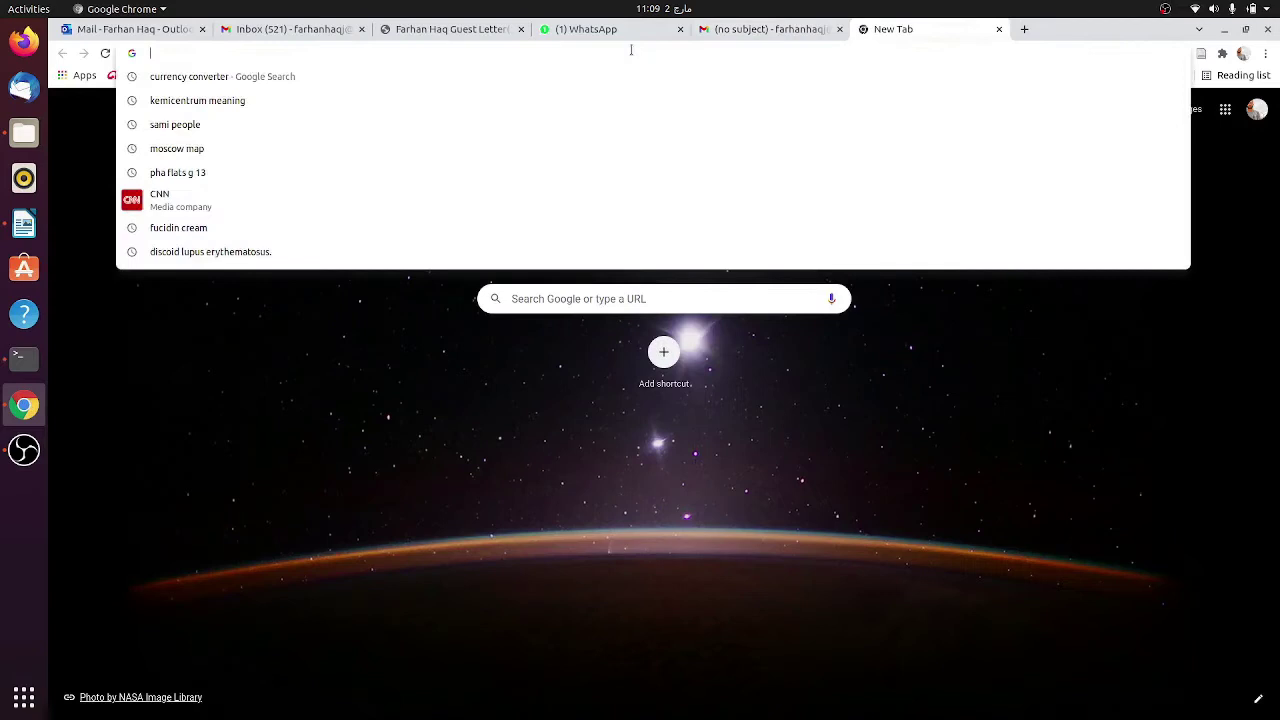
text(install)
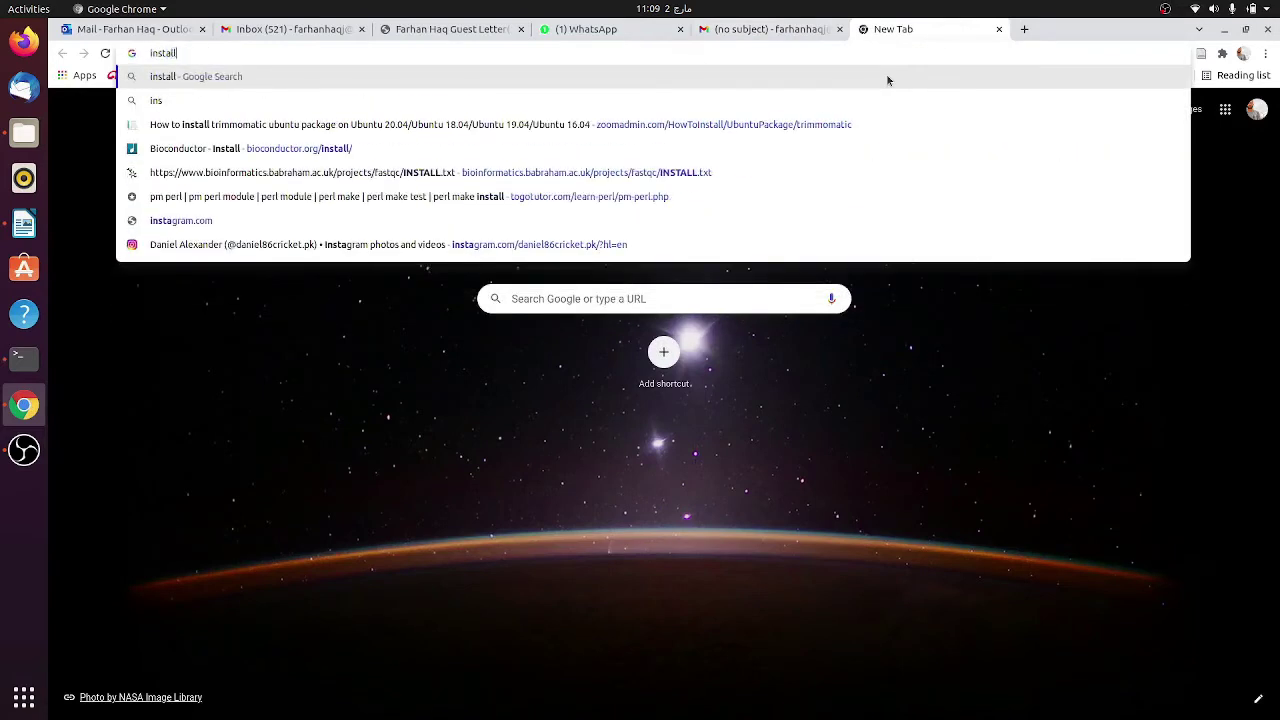
text( fastqc in)
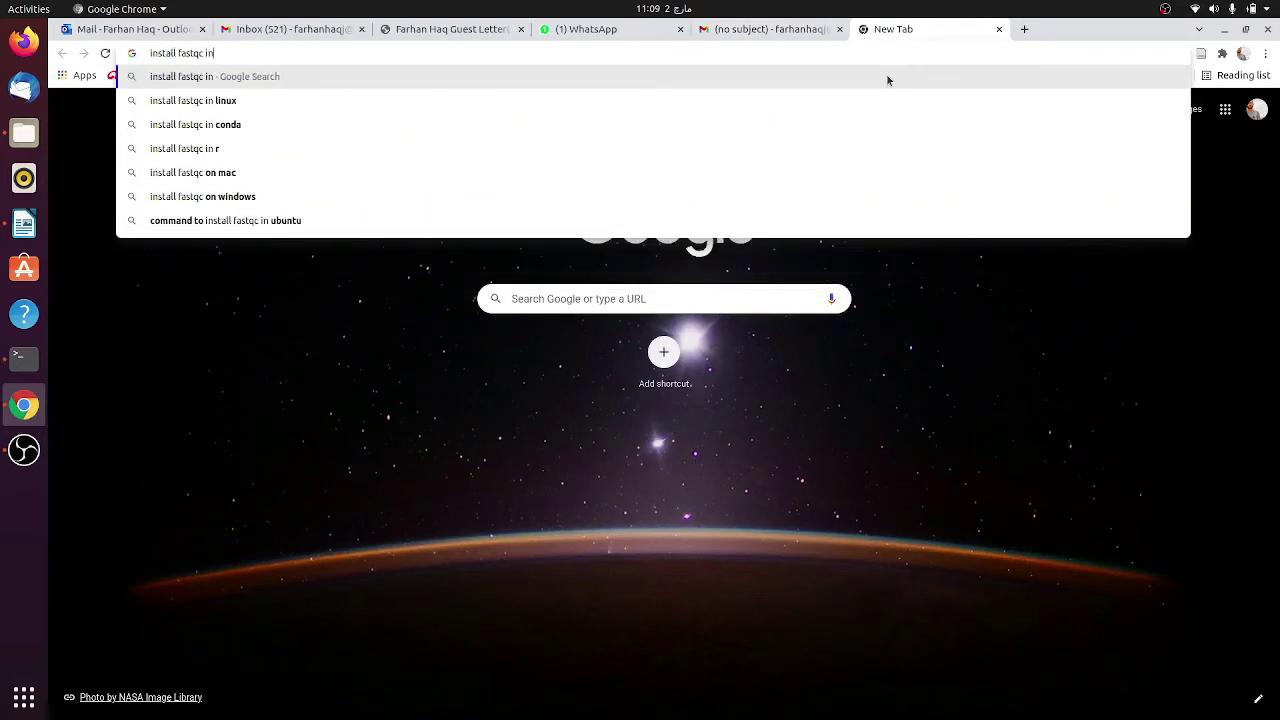
text( ubuntu)
key(Return)
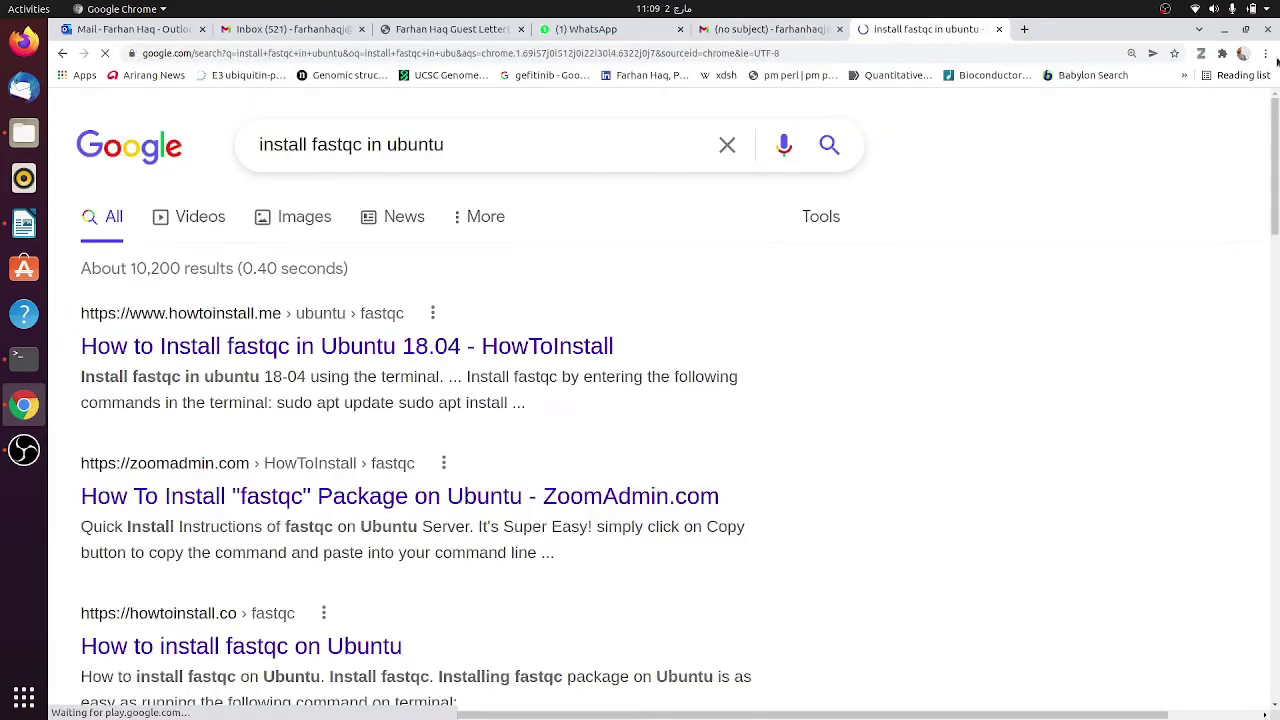
click(251, 352)
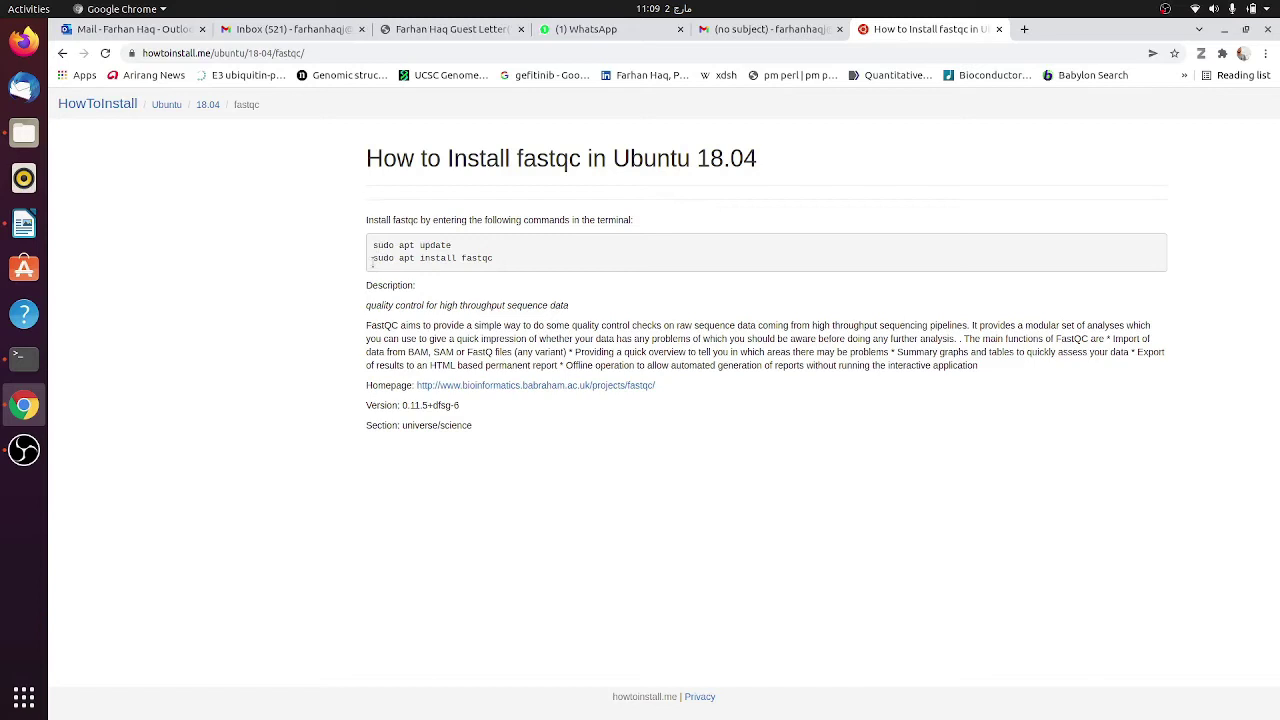
- Highlight the 'sudo apt install fastqc' line on the guide, then return to Terminal
drag(376, 258, 494, 259)
triple_click(464, 259)
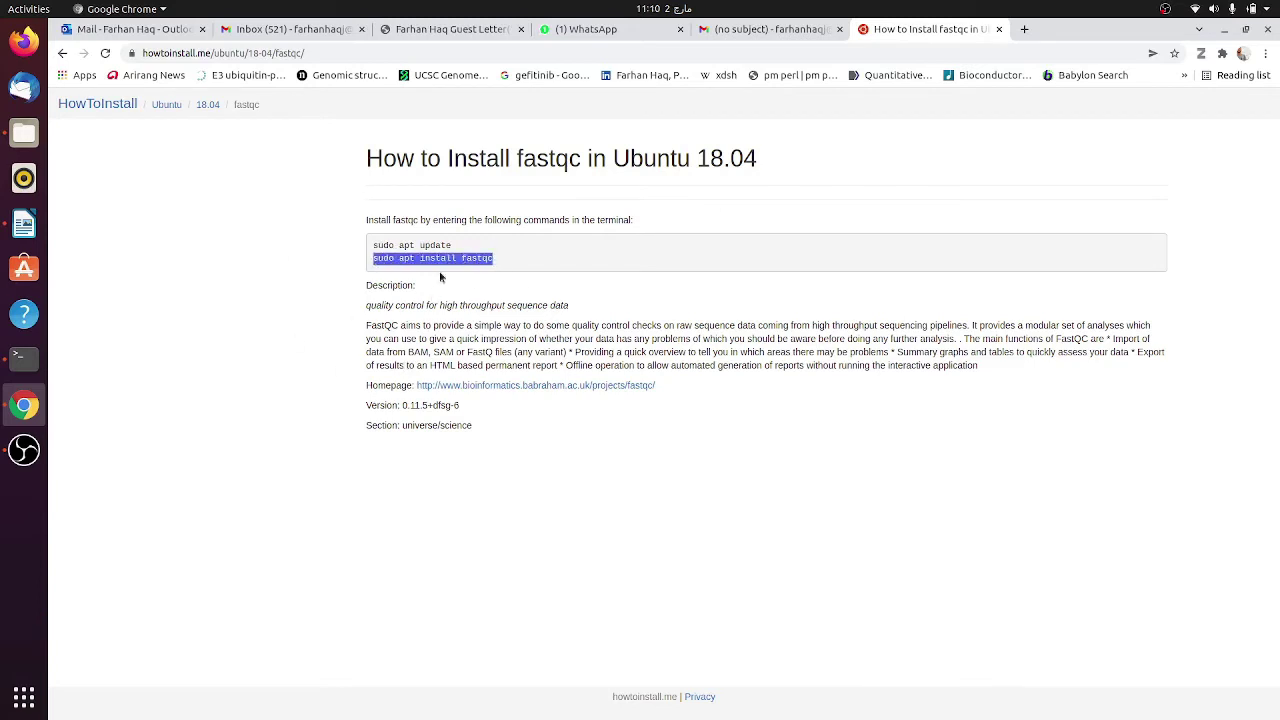
triple_click(468, 258)
click(488, 258)
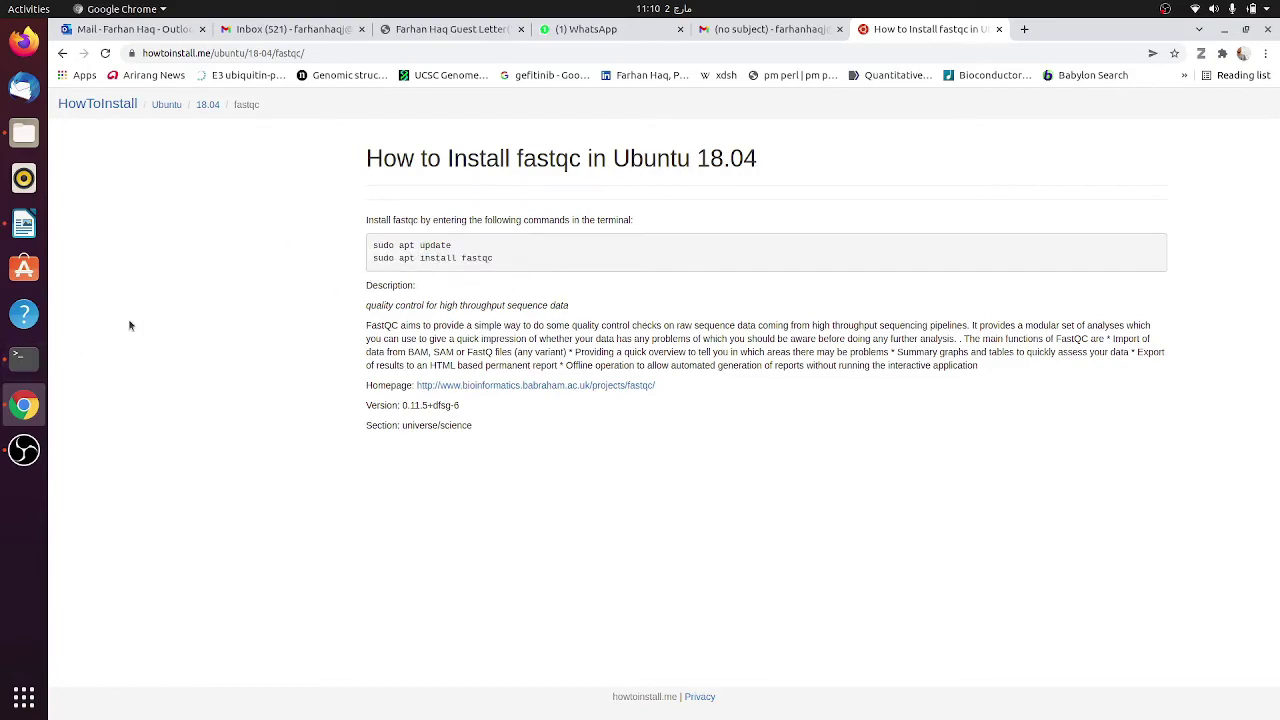
click(25, 368)
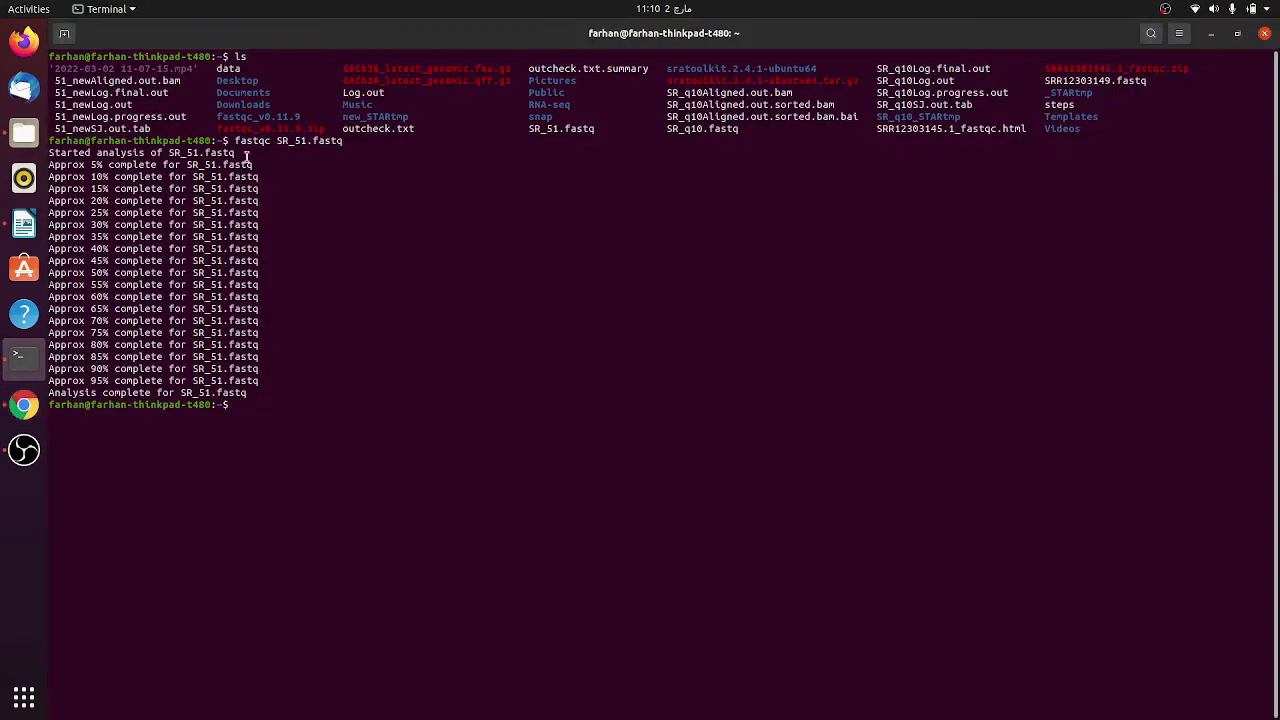
- Check the finished 'fastqc SR_51.fastq' run, then open the Home folder in Files
drag(234, 141, 367, 143)
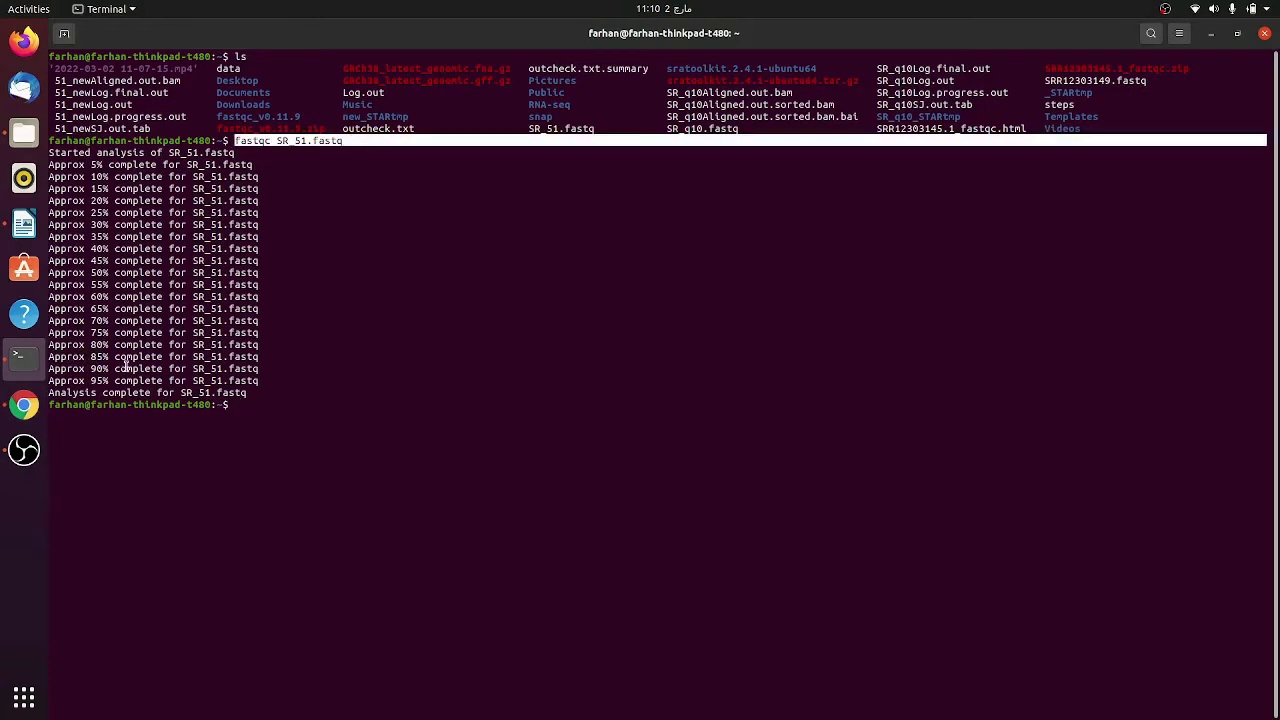
click(174, 390)
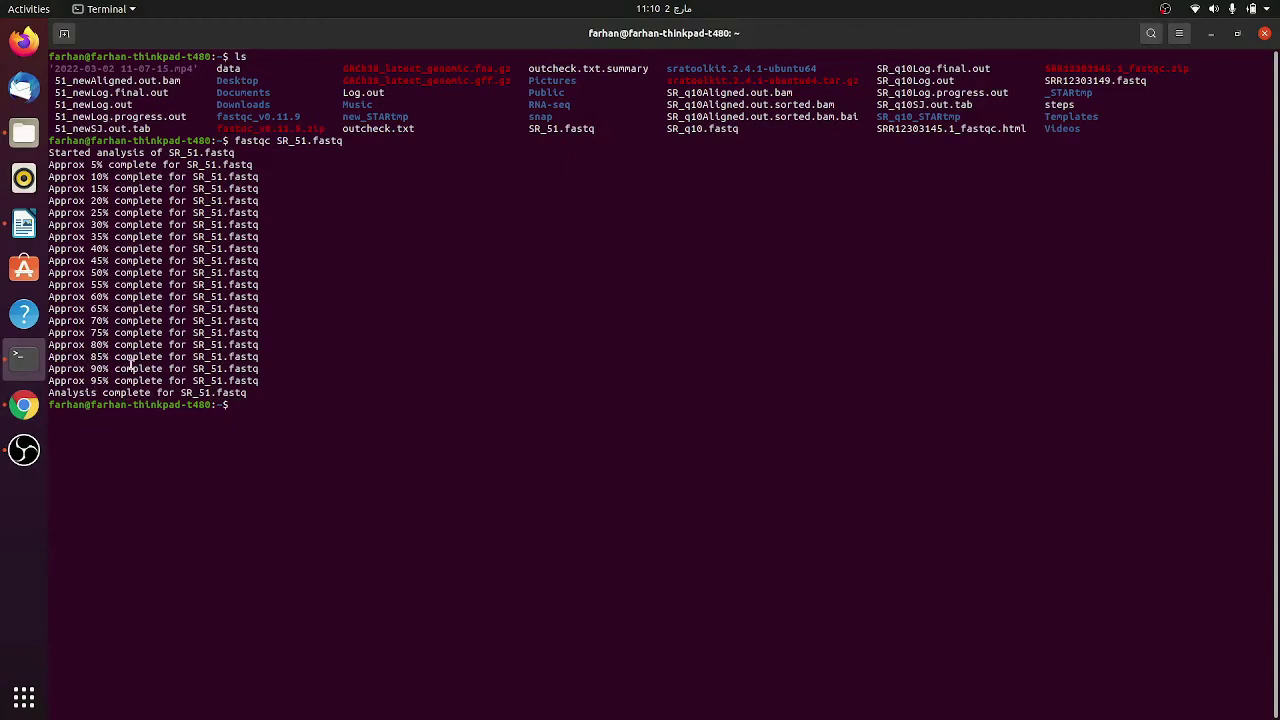
click(24, 136)
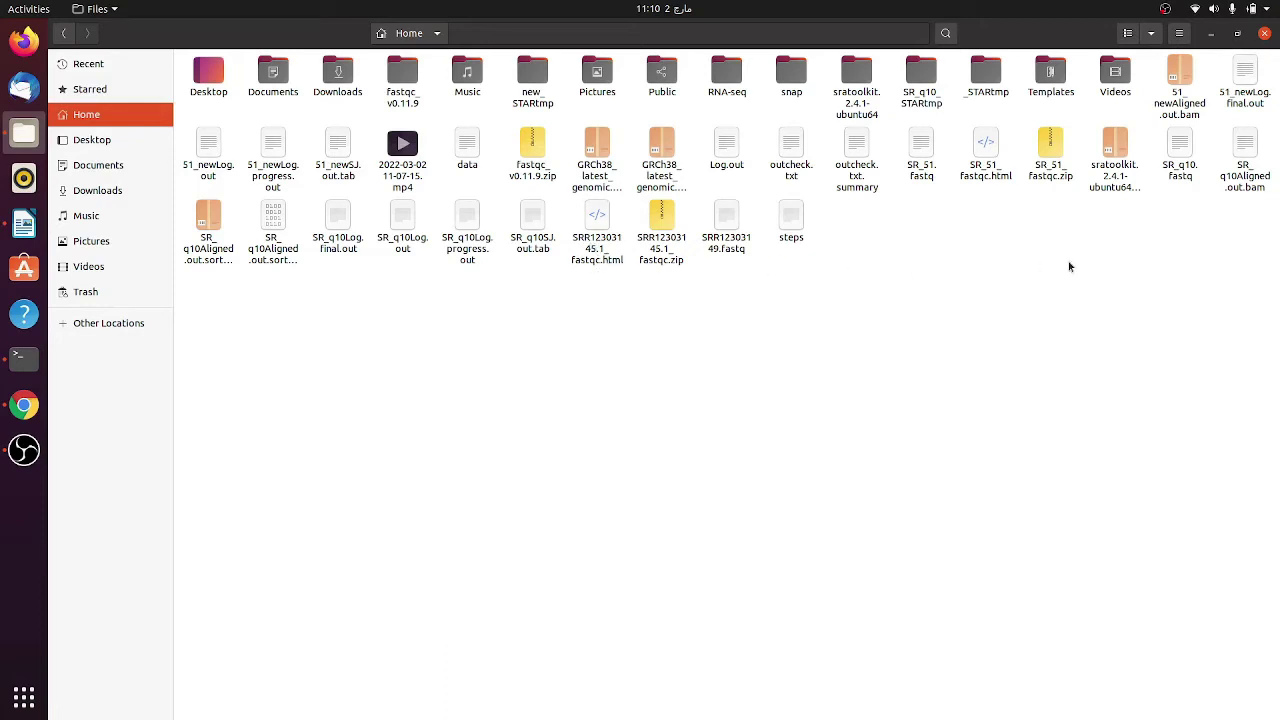
- Open SR_51_fastqc.html from the Home folder in Chrome
click(988, 177)
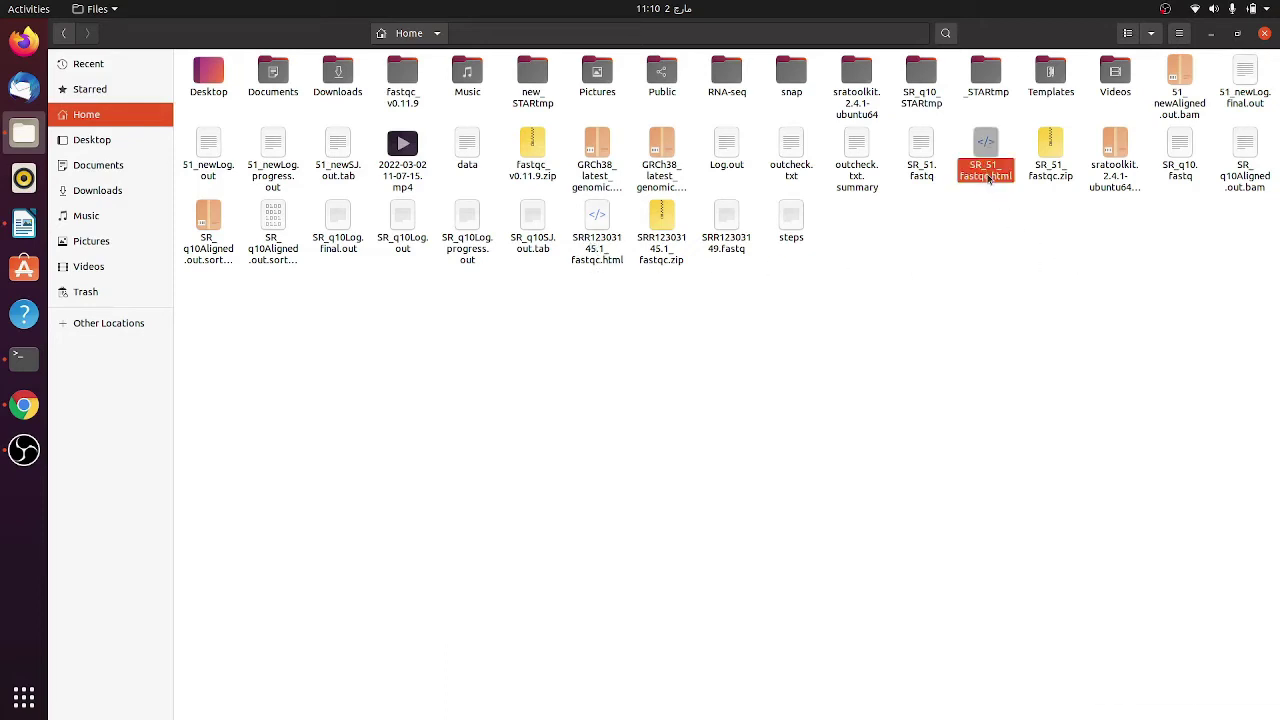
double_click(988, 175)
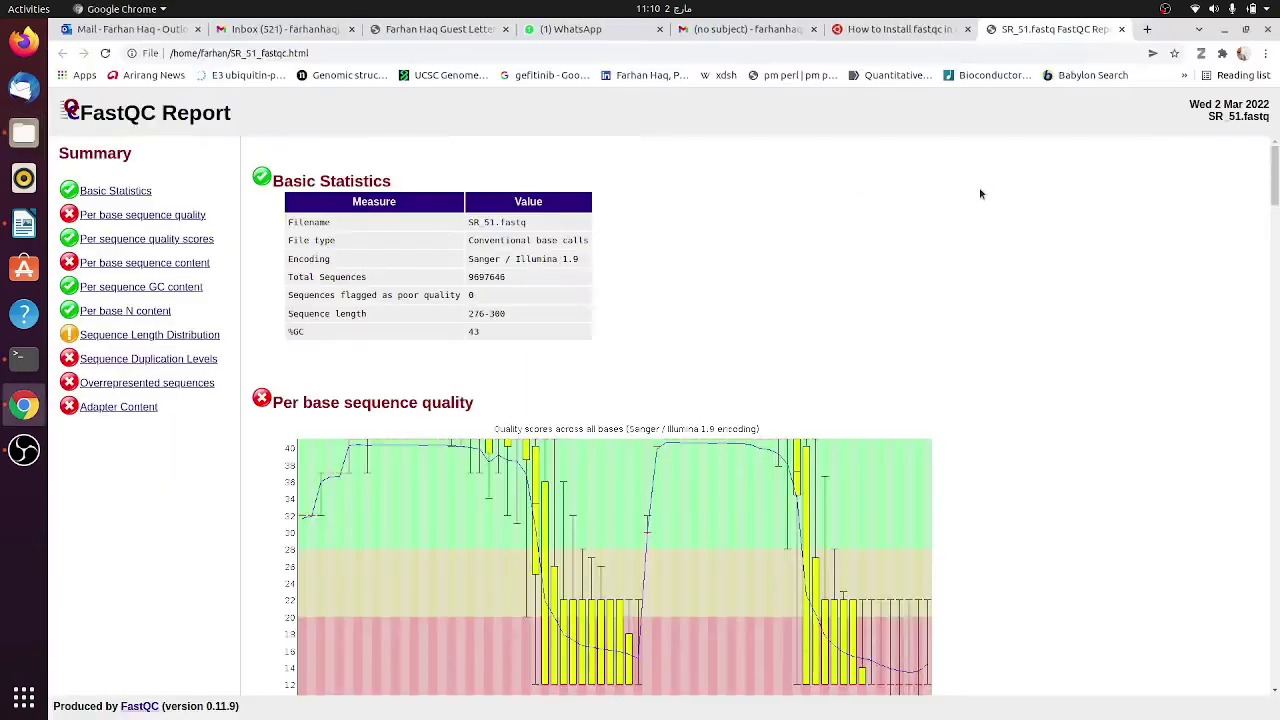
- Jump to Adapter Content in the SR_51 report, scroll the nearby sections, then return to Terminal
click(119, 409)
scroll(118, 410, up, 2)
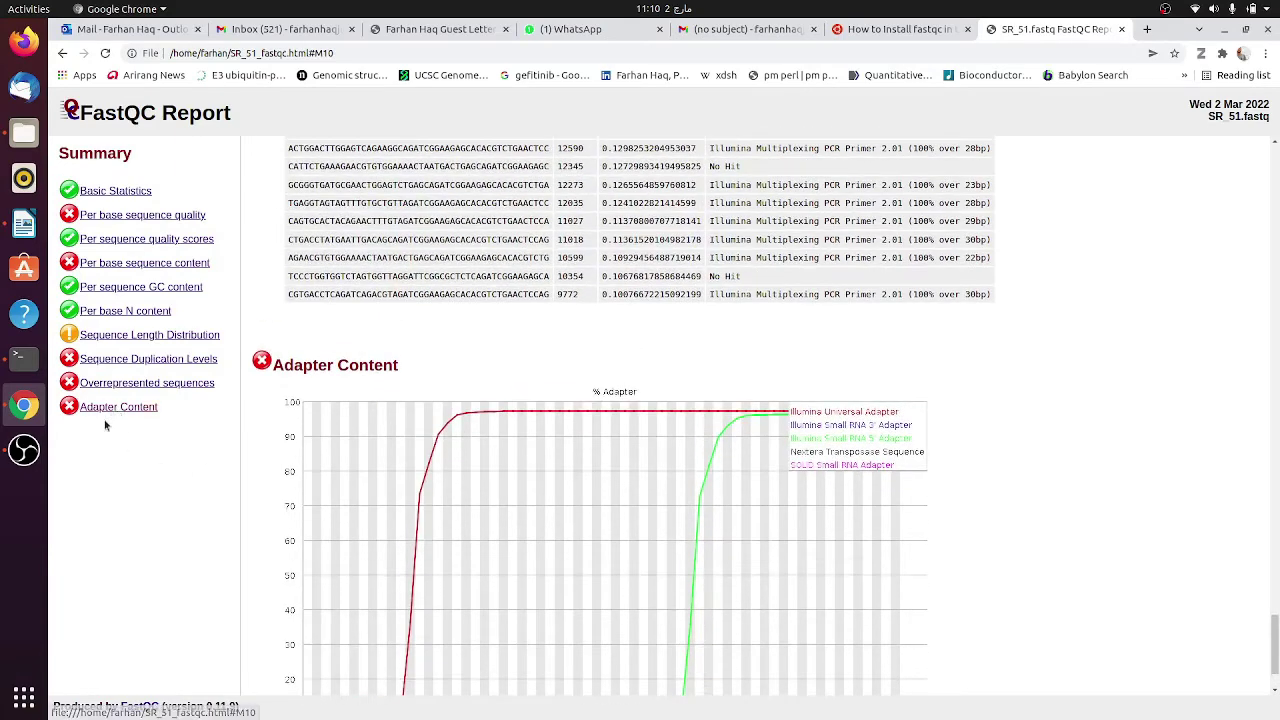
scroll(220, 533, up, 20)
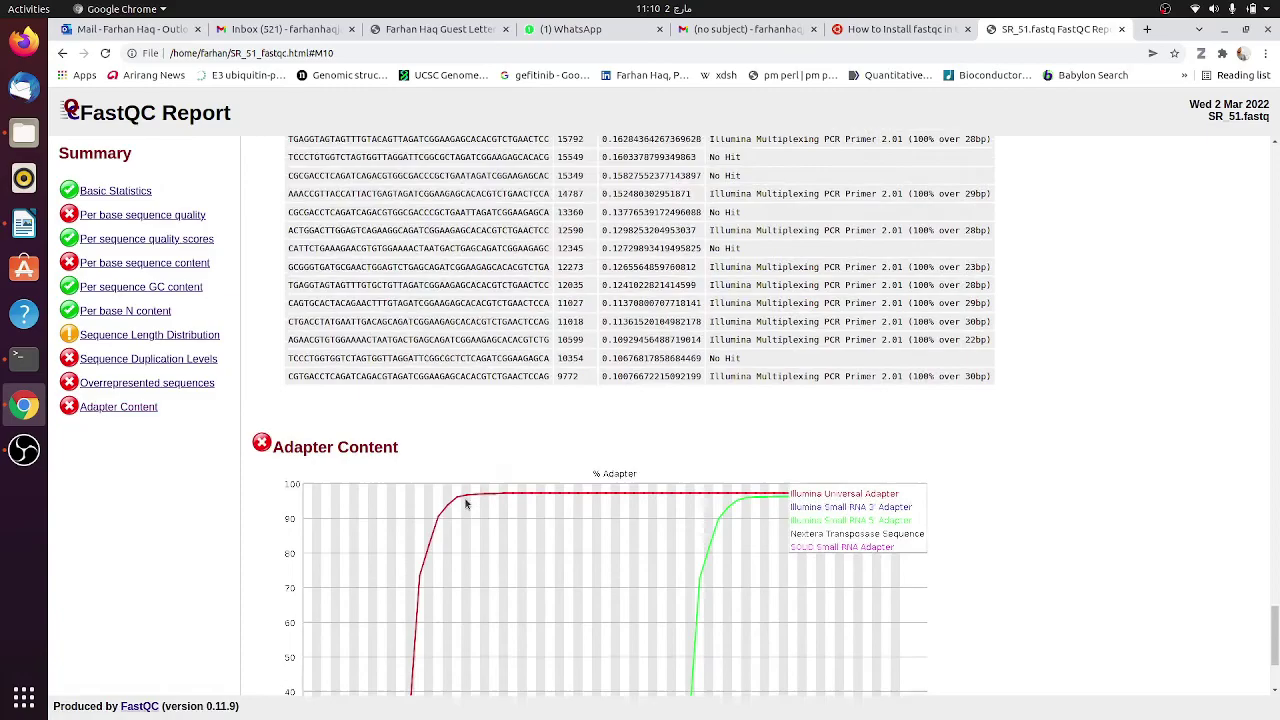
scroll(466, 503, down, 7)
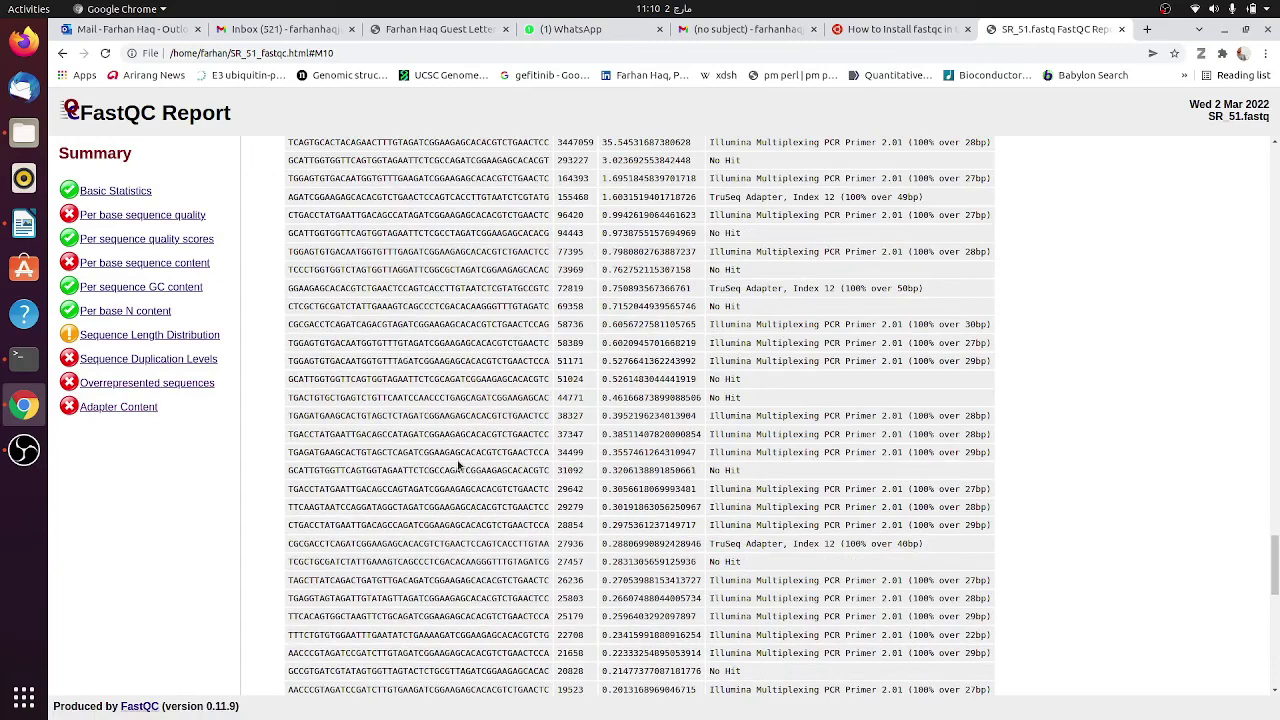
scroll(459, 465, up, 12)
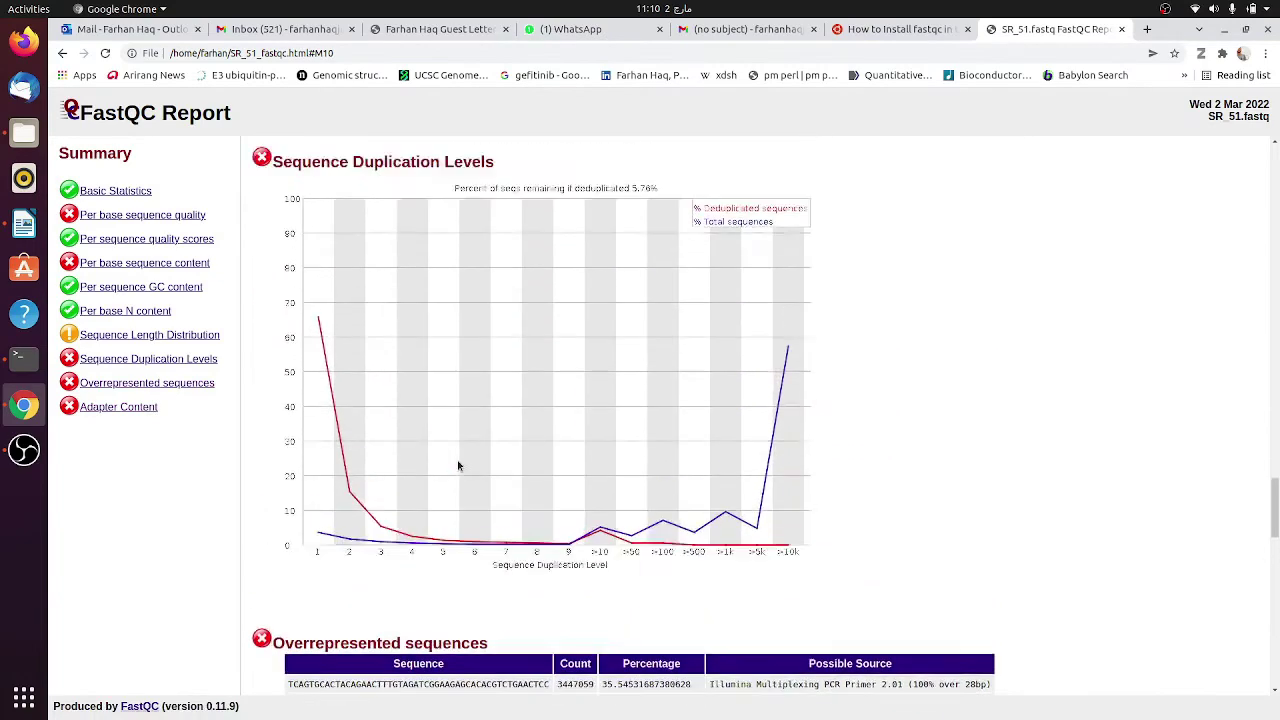
click(24, 357)
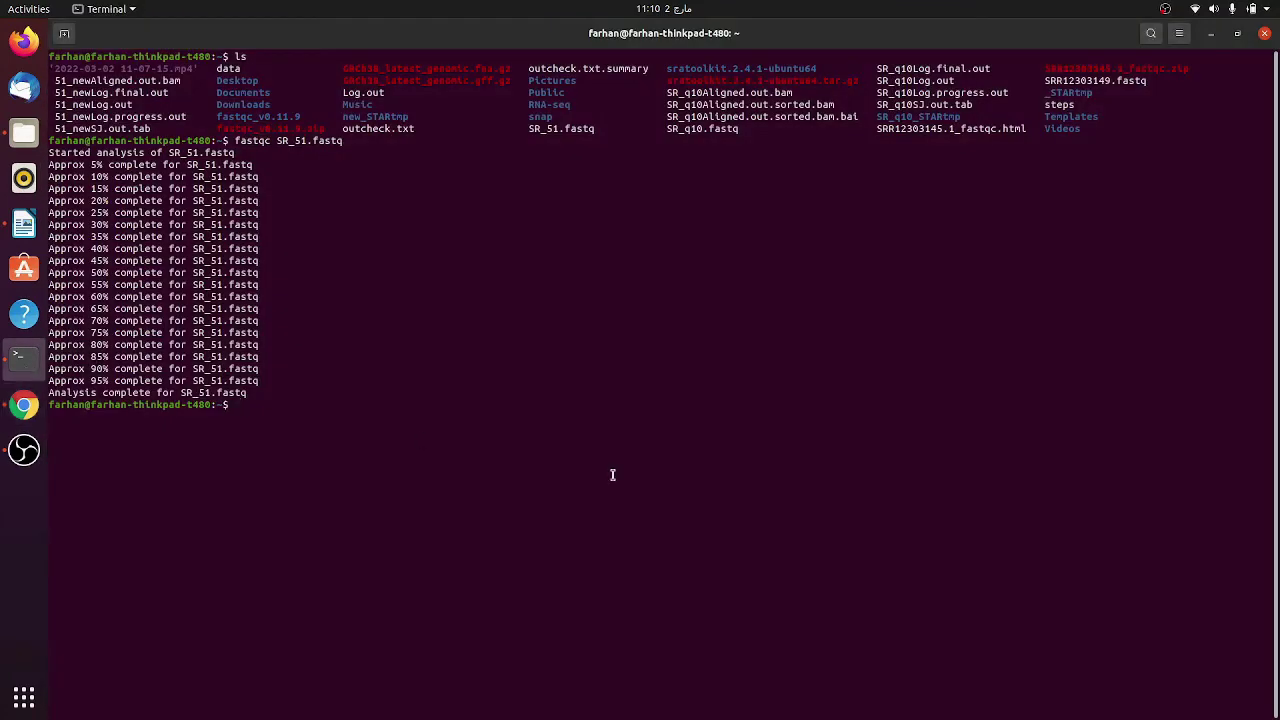
- Launch the FastQC 0.11.9 GUI by running ./fastqc_v0.11.9/FastQC/fastqc with Tab completion
text(./f)
key(Tab)
text(/F)
key(Tab)
text(f)
key(Tab)
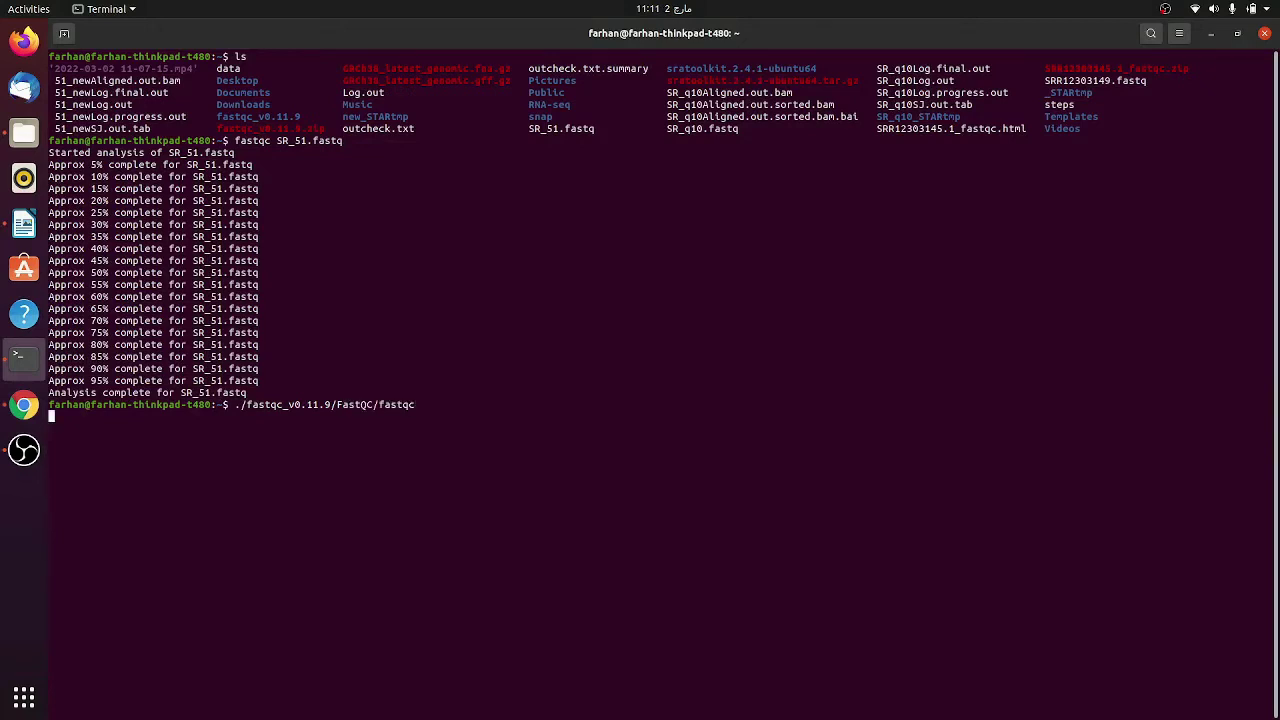
key(Return)
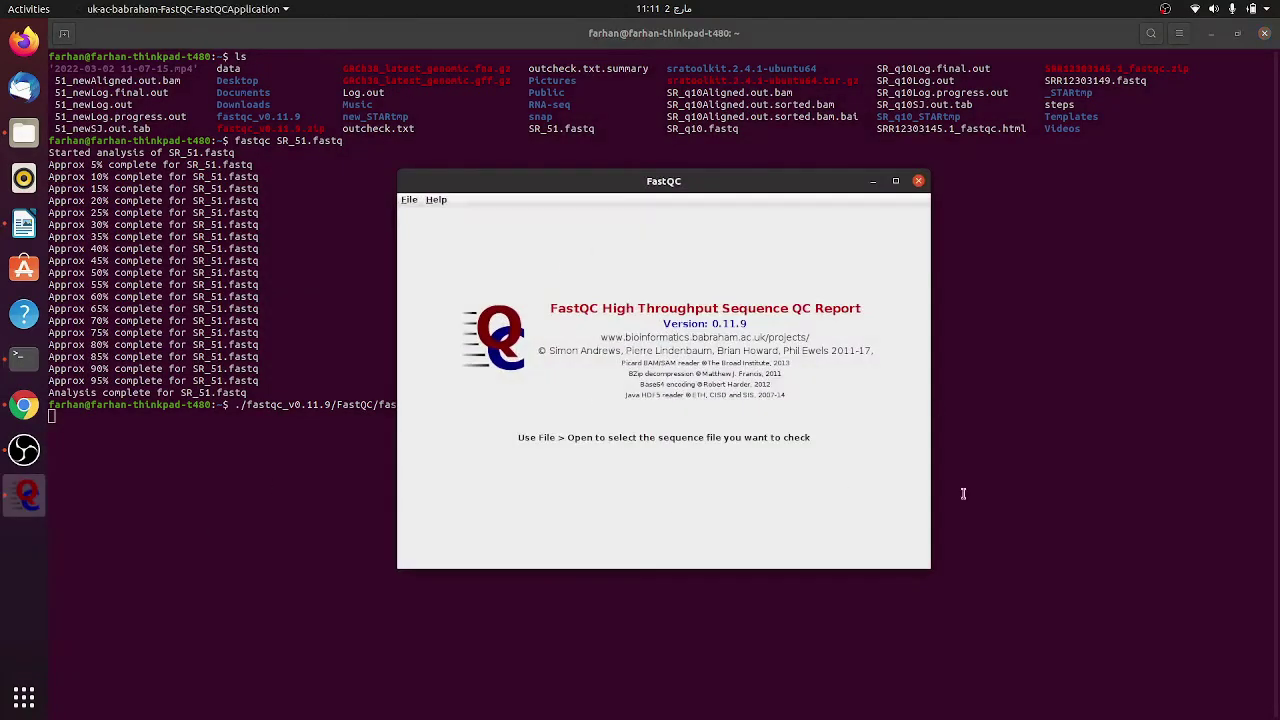
- Open the sequence file dialog, browse to /mnt/windows, and set Files of Type to All Files
click(409, 201)
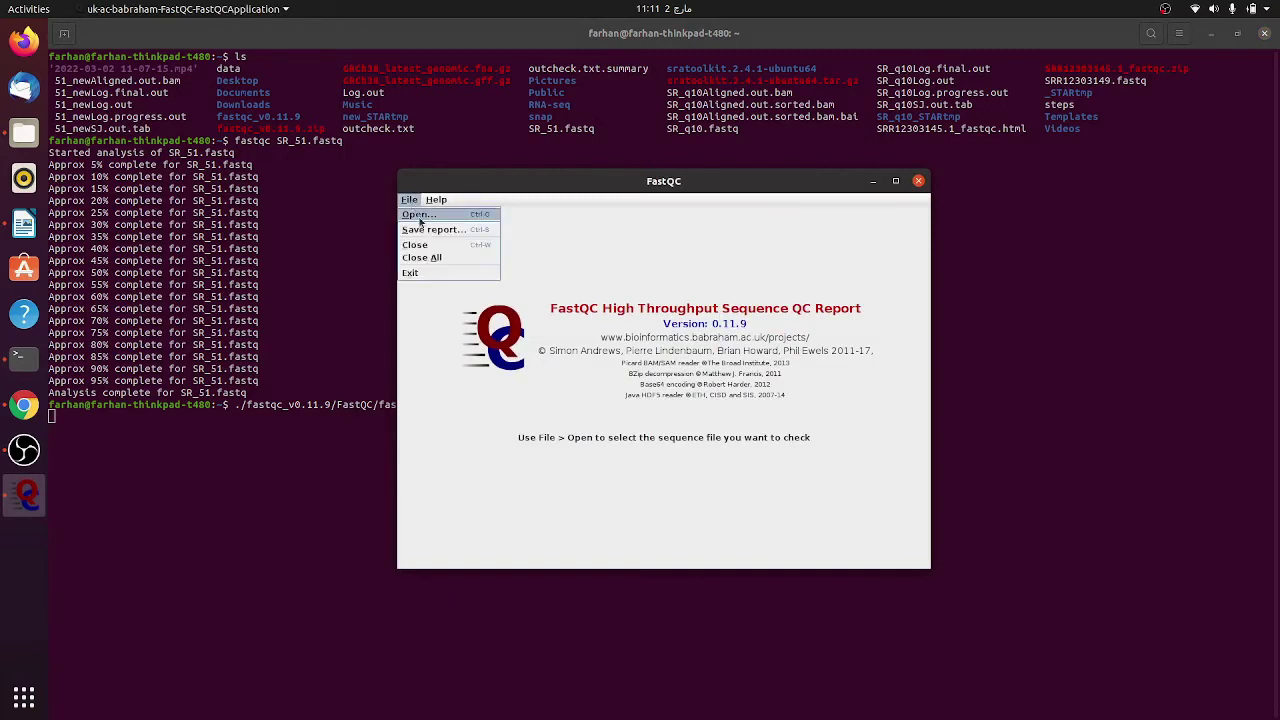
click(414, 214)
click(605, 292)
click(566, 307)
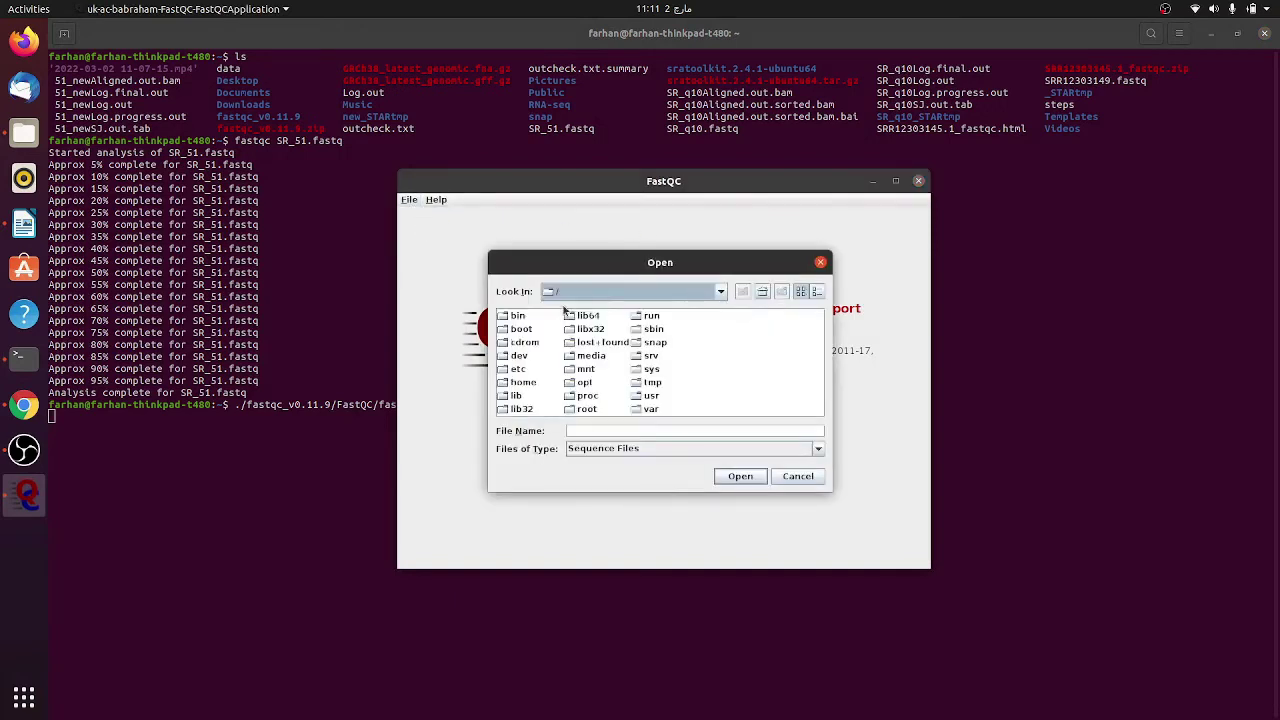
double_click(586, 370)
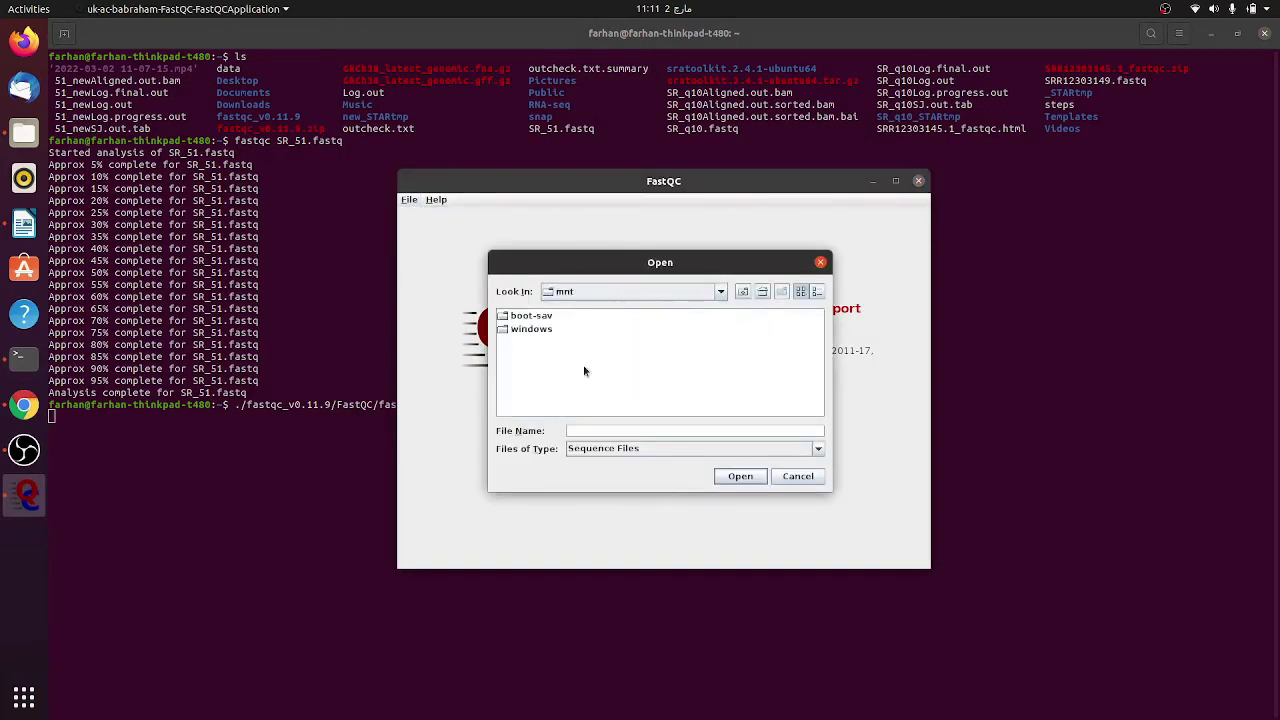
double_click(532, 330)
click(593, 452)
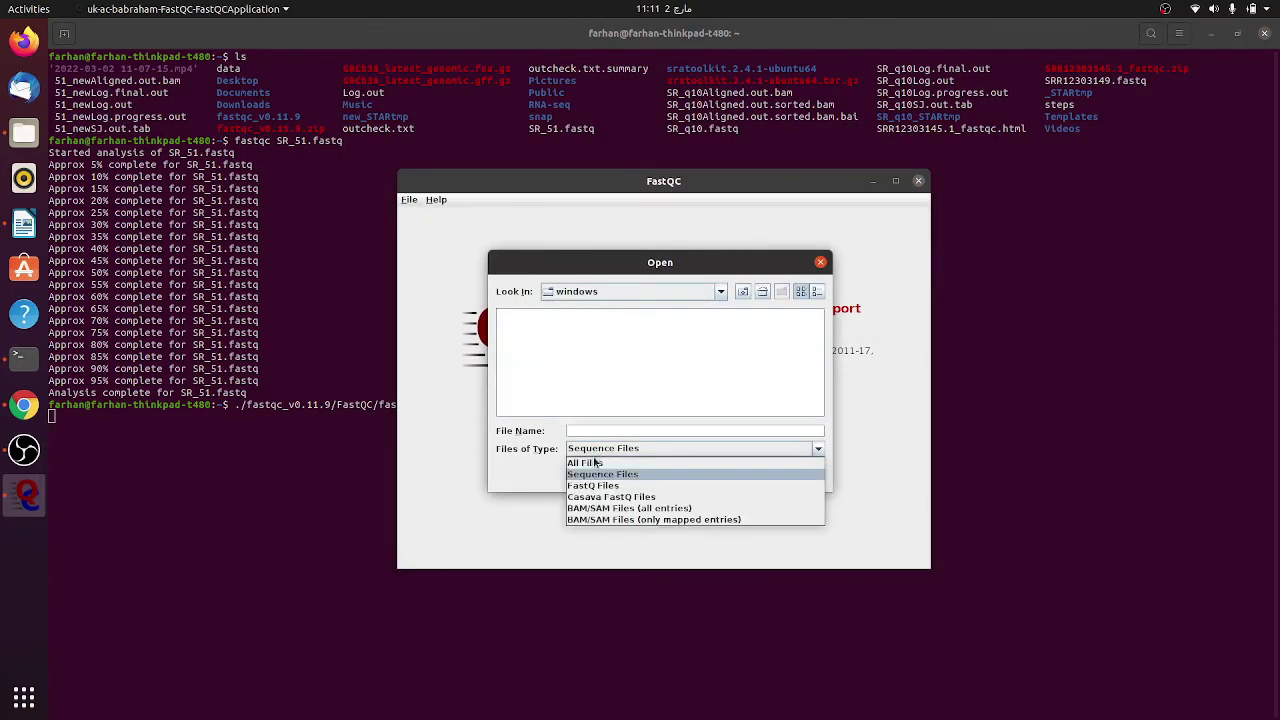
click(593, 461)
click(609, 448)
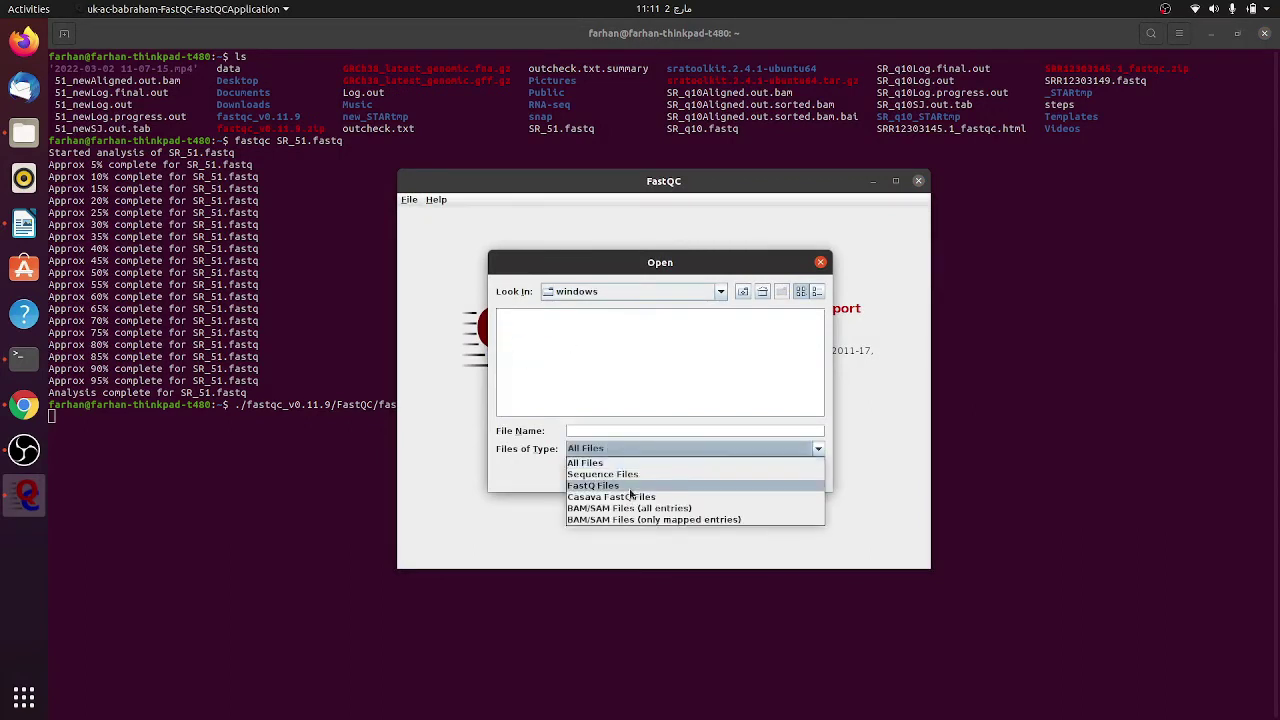
click(748, 414)
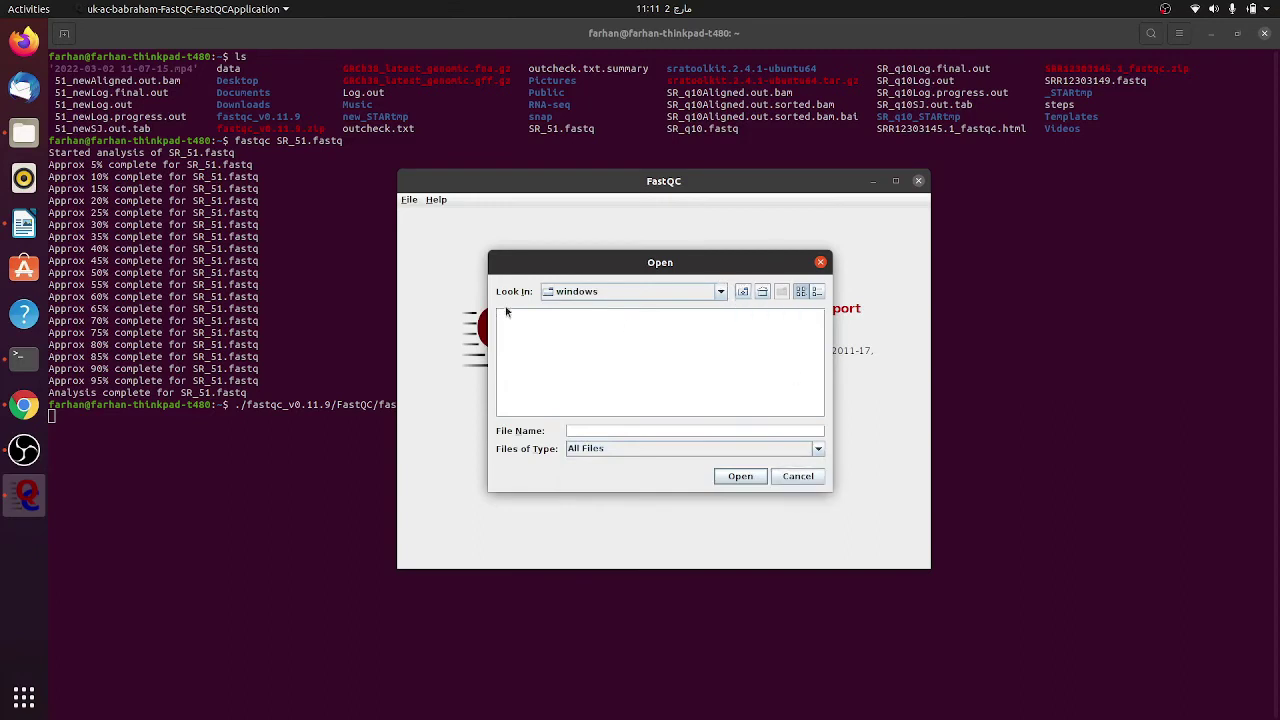
- Navigate from root to /home/farhan, peek into SR_q10_STARtmp, and return to farhan
click(720, 291)
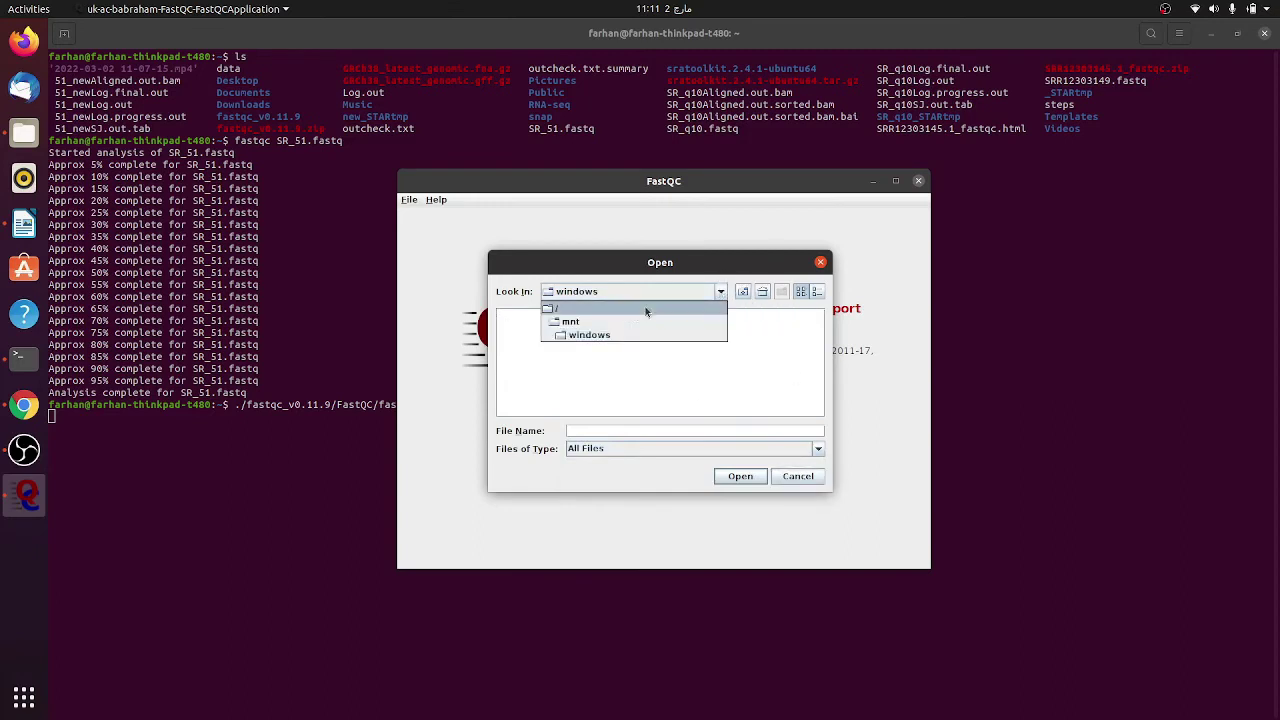
click(637, 311)
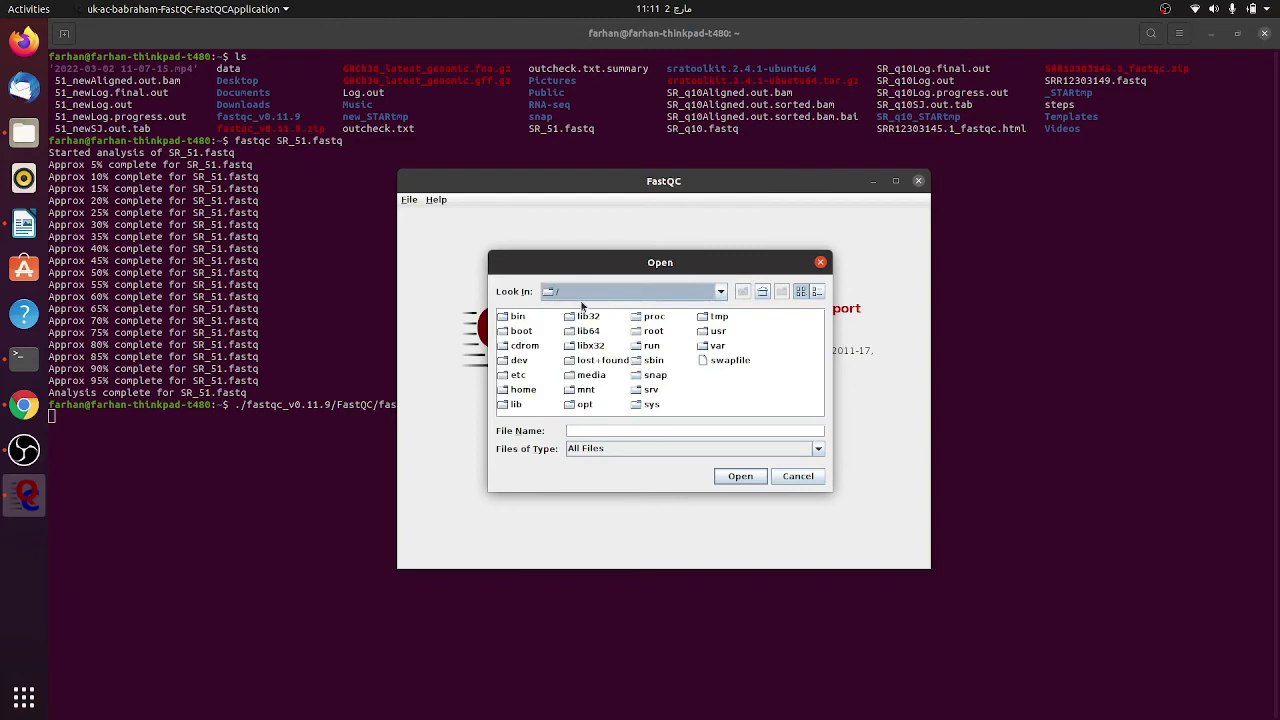
double_click(586, 389)
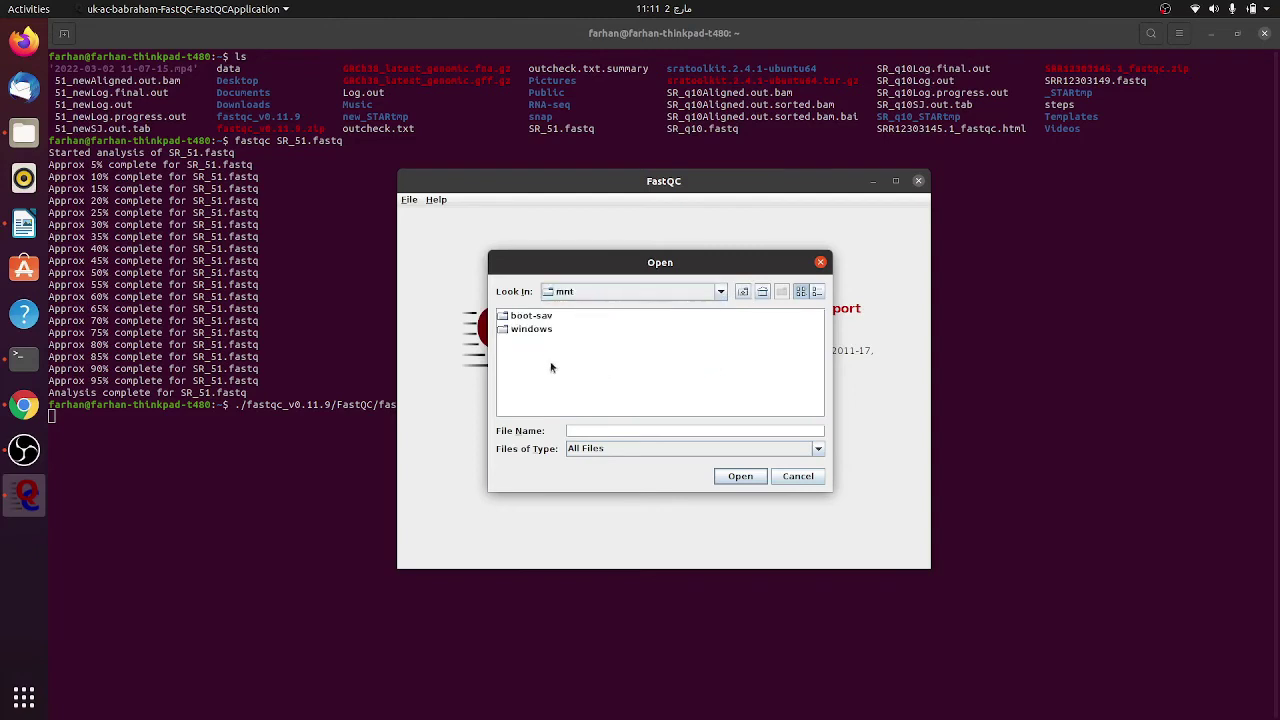
click(720, 293)
click(630, 310)
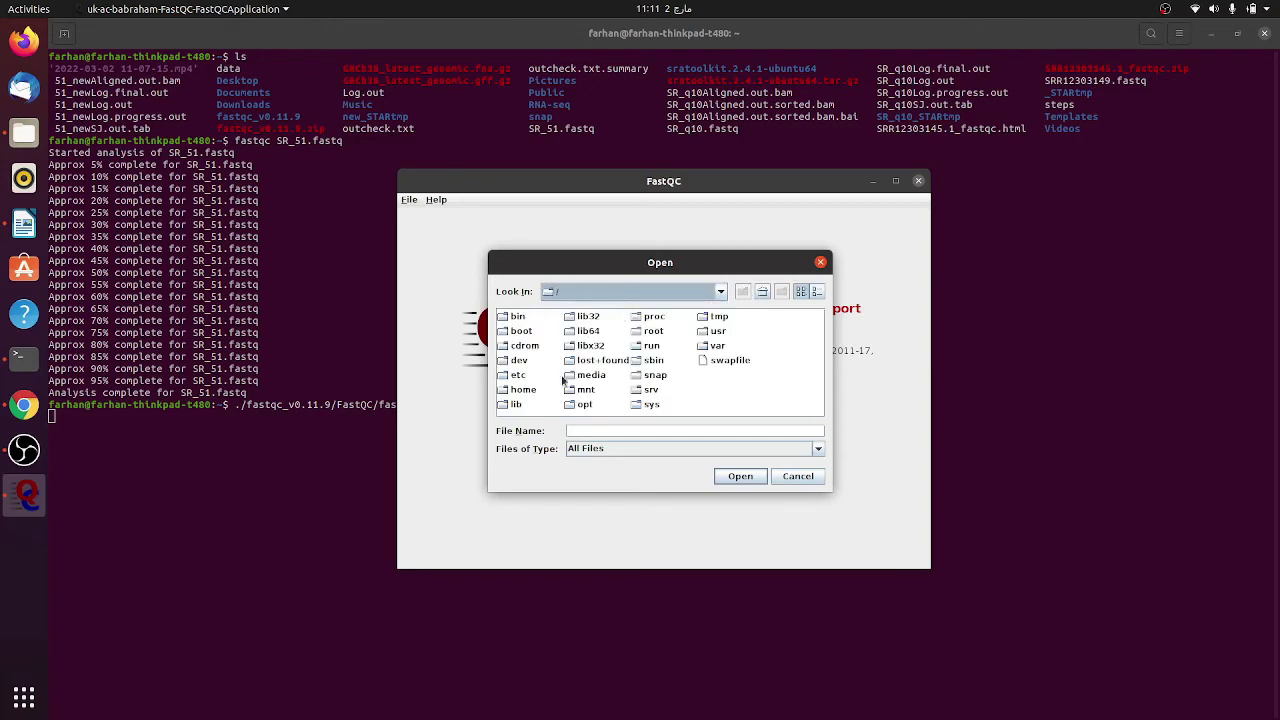
double_click(530, 390)
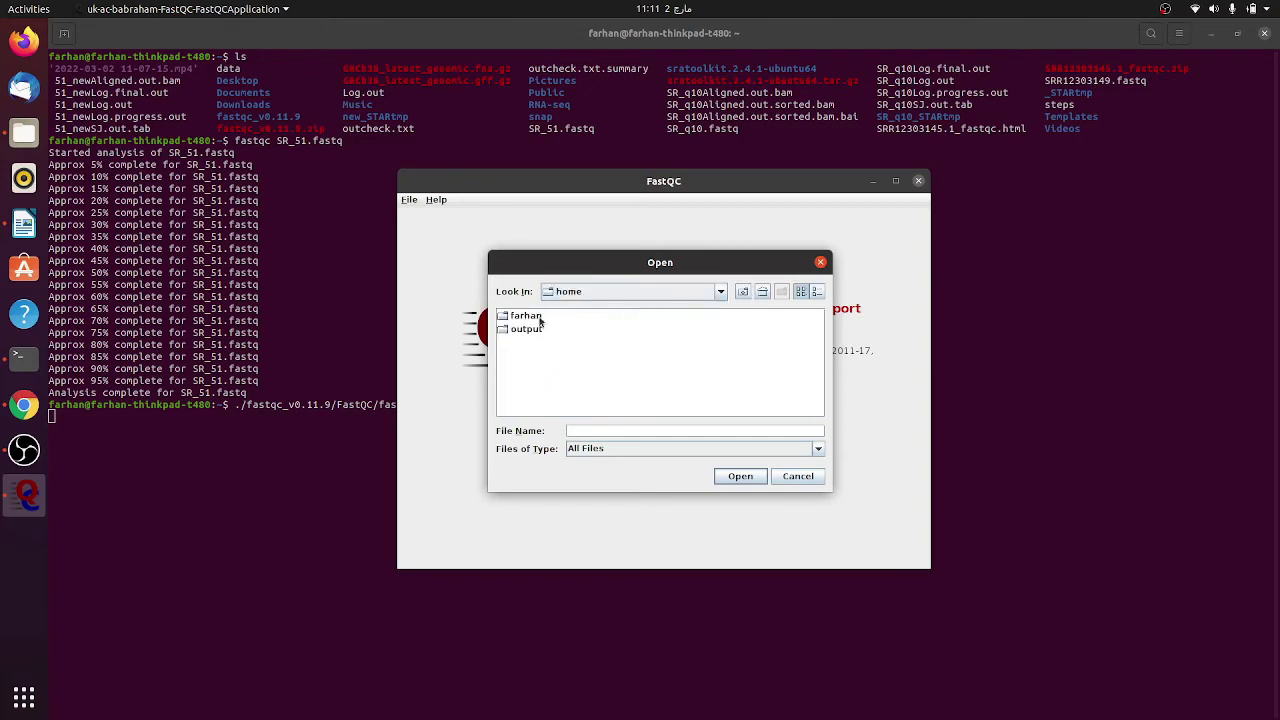
double_click(540, 320)
click(716, 393)
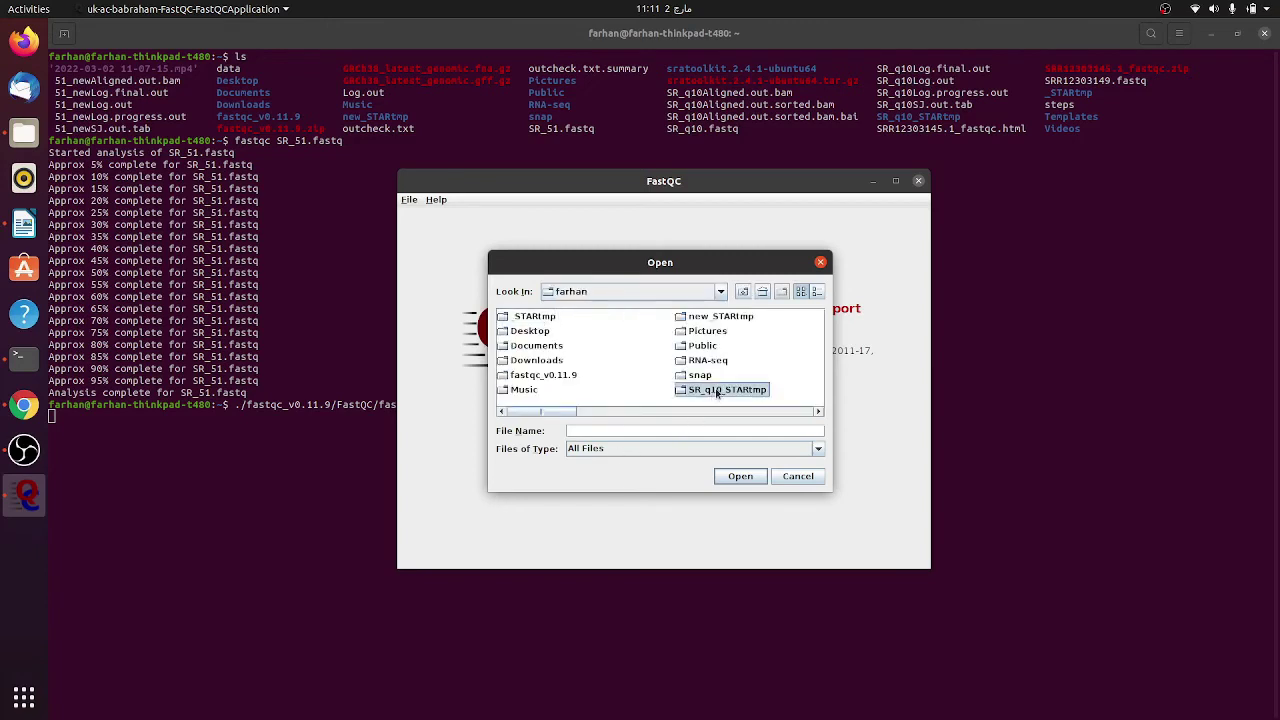
double_click(716, 393)
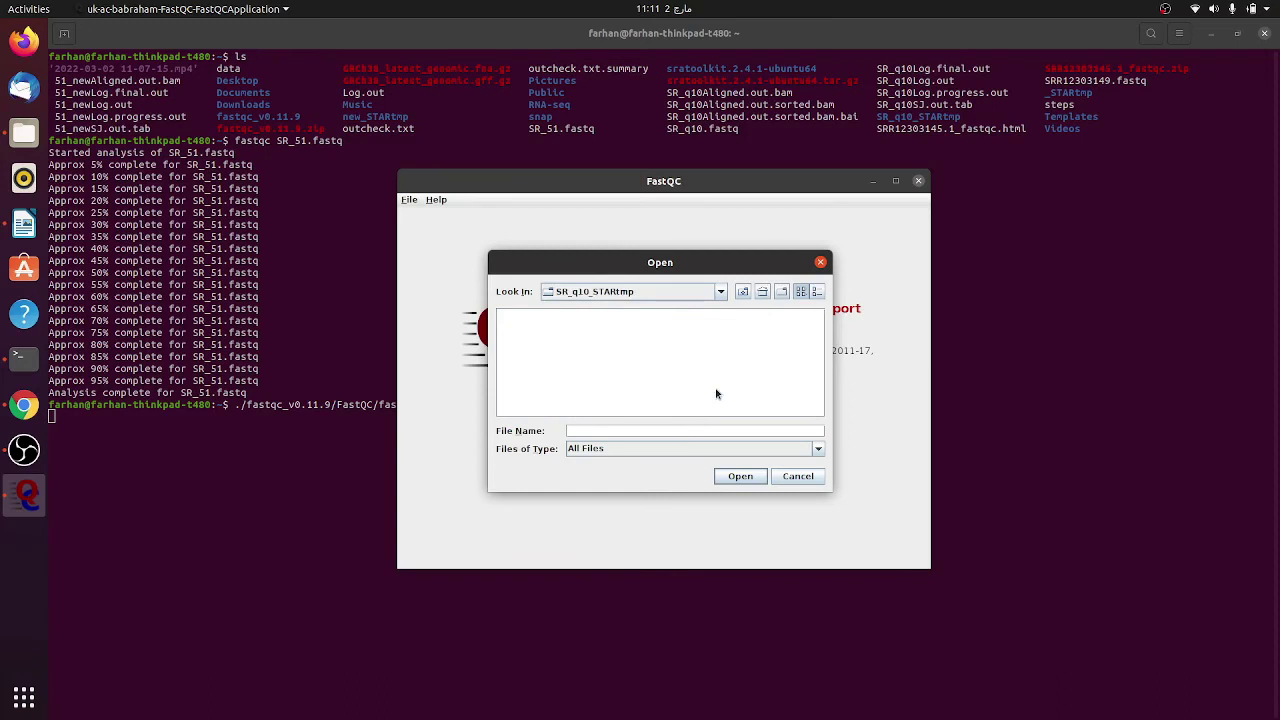
click(750, 292)
drag(568, 412, 683, 412)
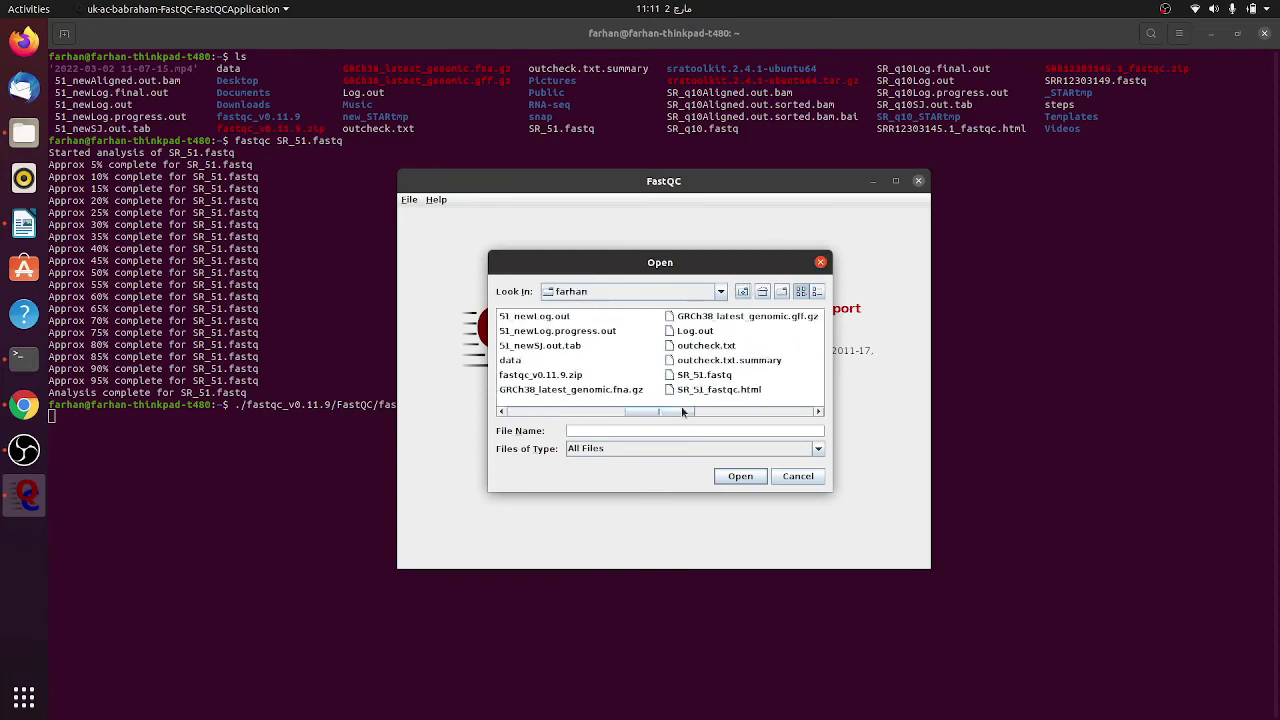
- Load SR_51.fastq into FastQC, move its window right, and bring Files forward
double_click(700, 375)
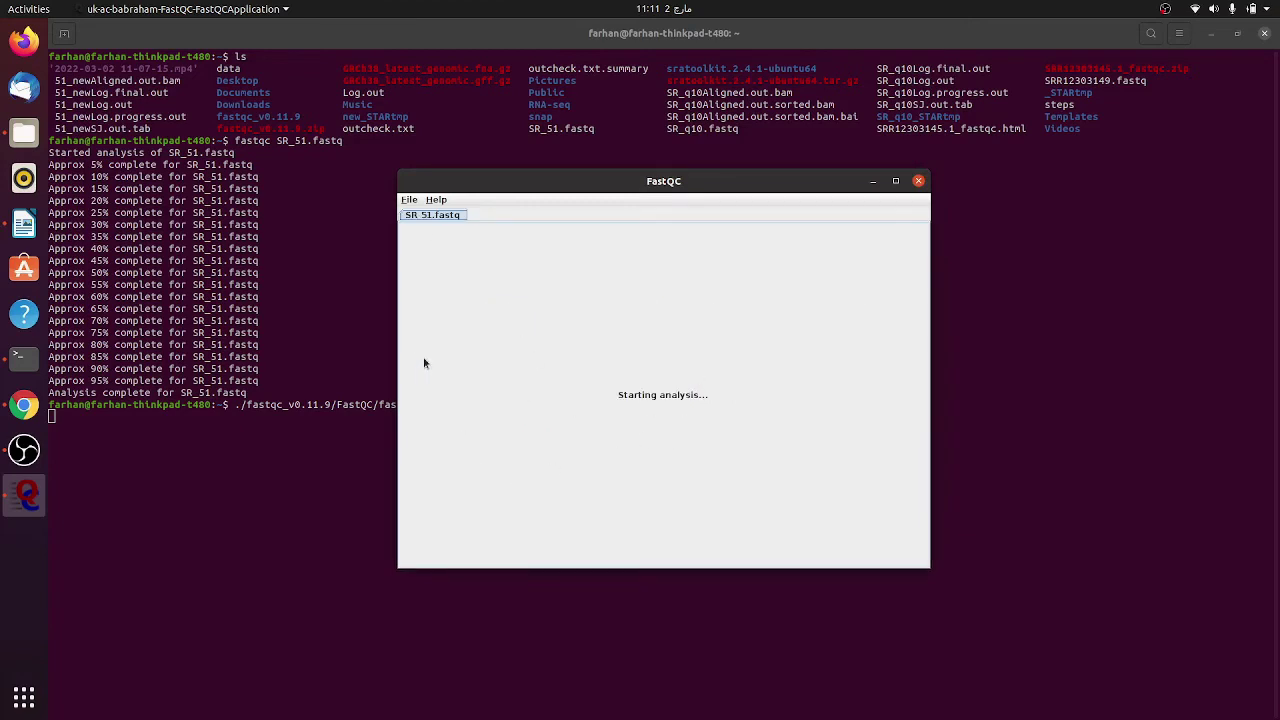
drag(635, 187, 783, 195)
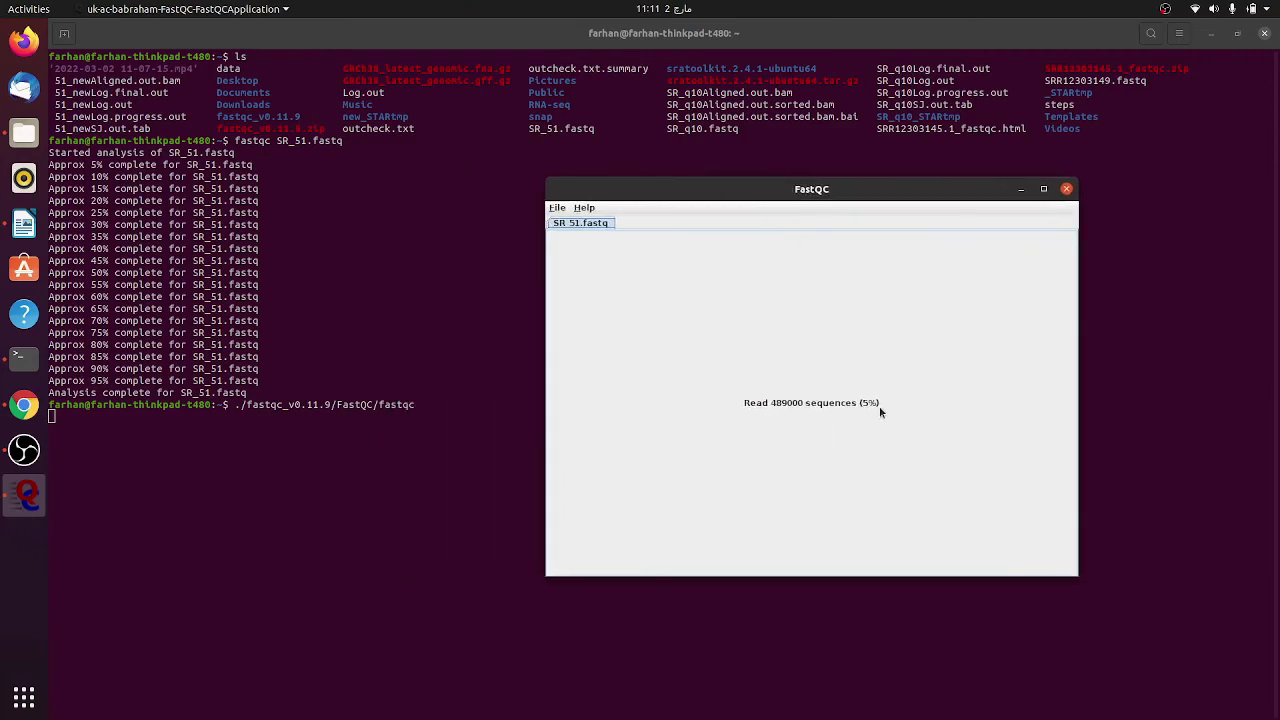
click(24, 138)
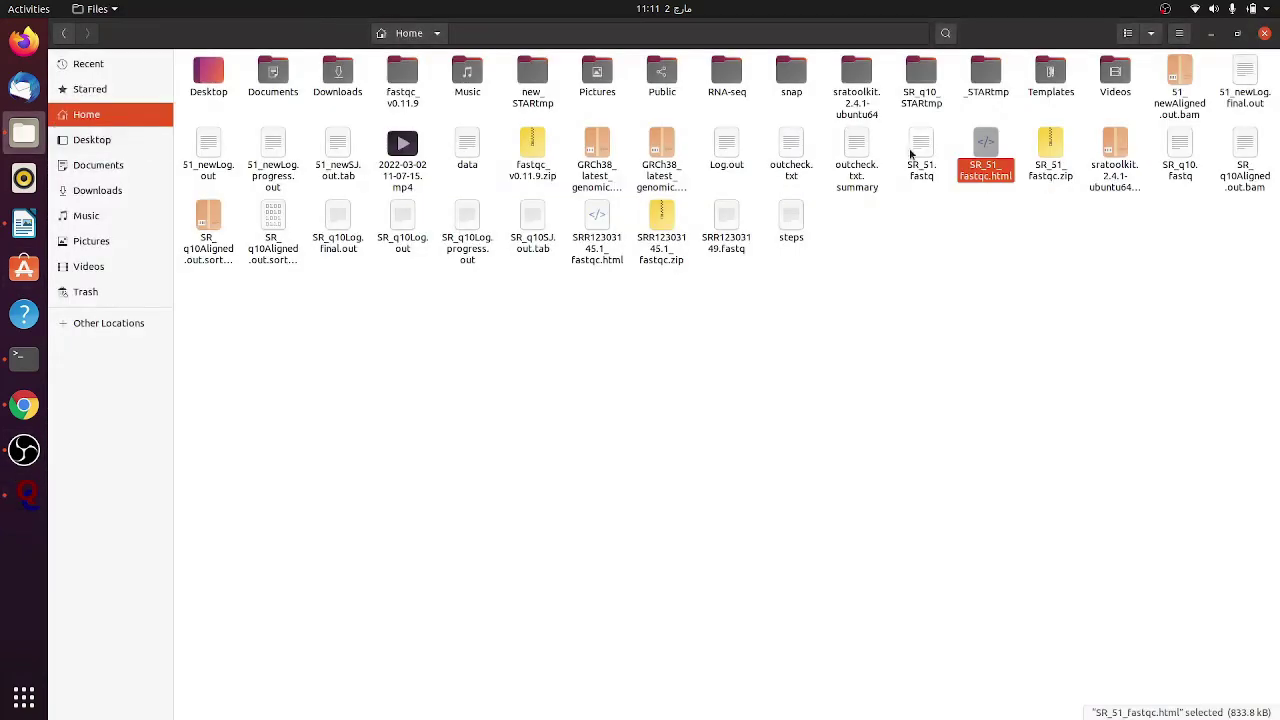
- Open SR_51_fastqc.html in Chrome, scroll down the report, then return to FastQC
double_click(978, 167)
scroll(662, 690, down, 10)
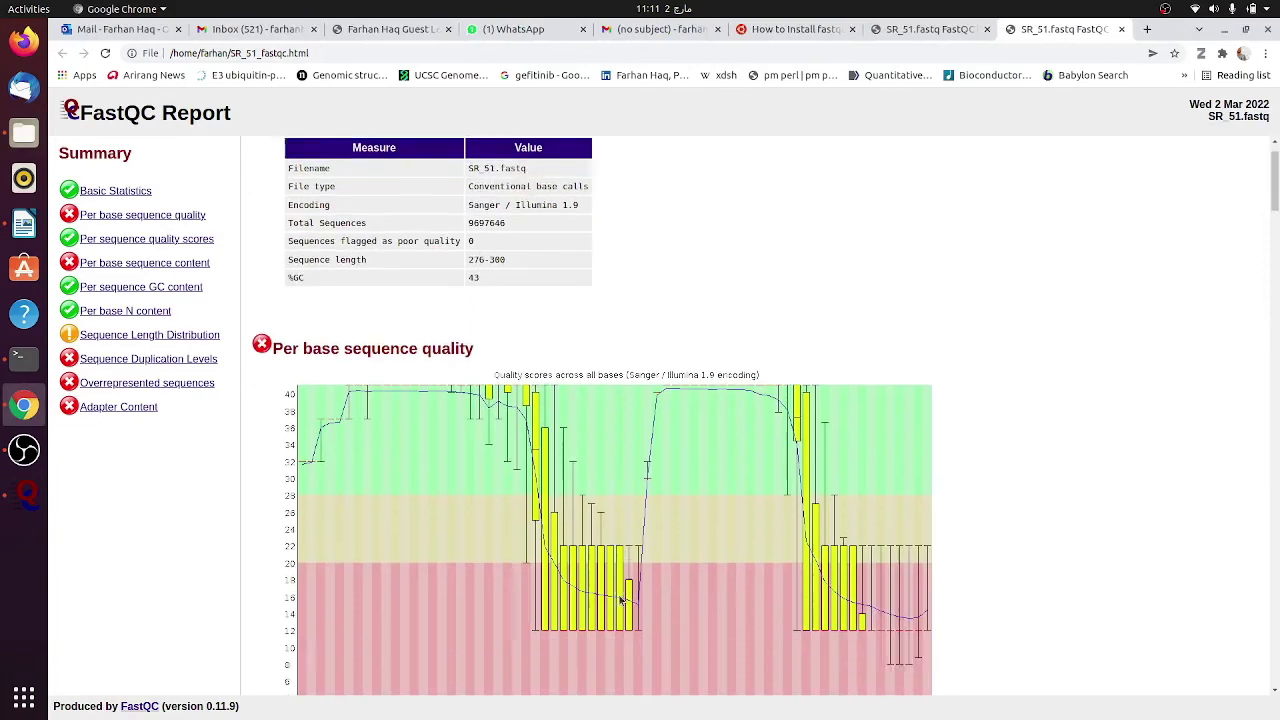
scroll(662, 690, down, 2)
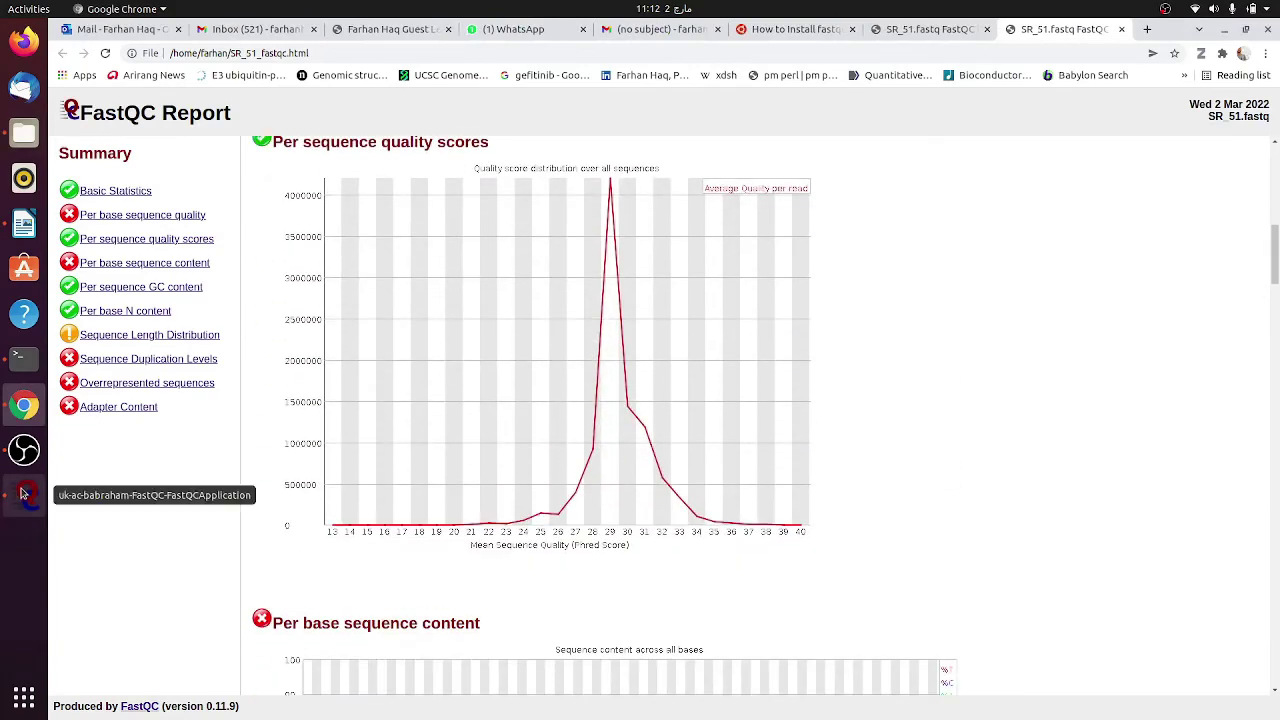
click(27, 492)
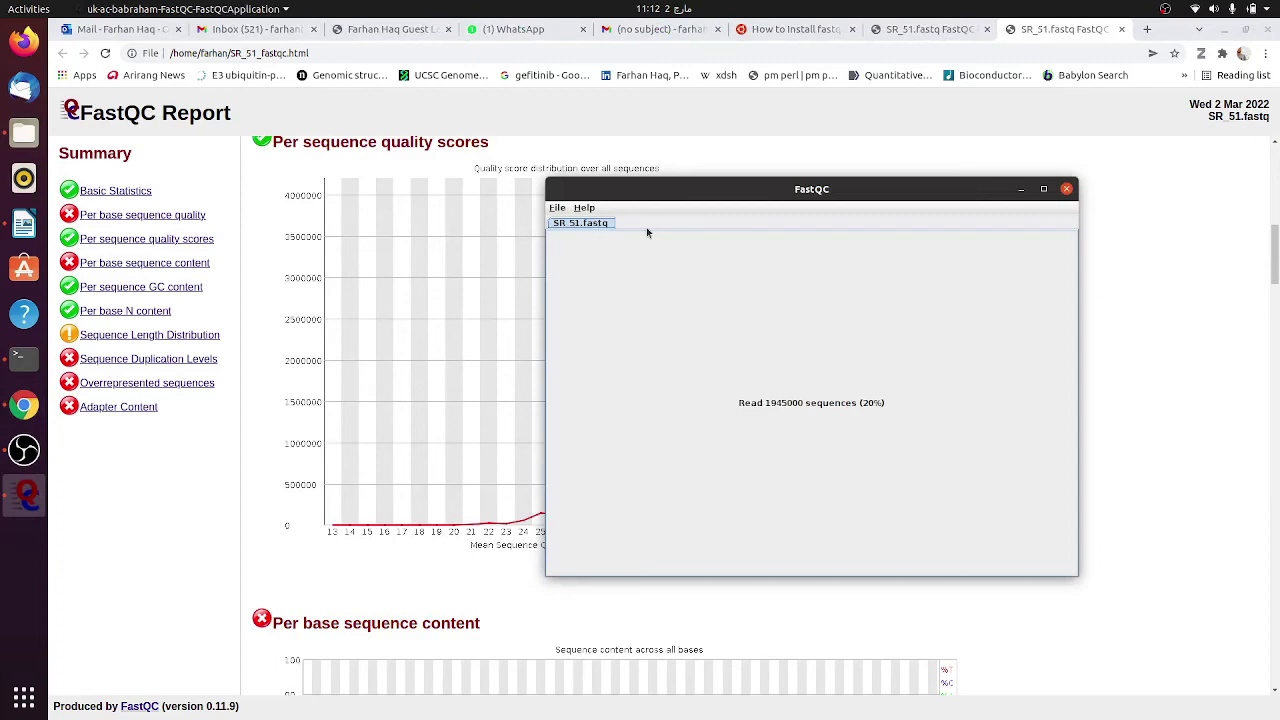
- Open SRR12303149.fastq as a second tab, then check its progress and SR_51.fastq's
click(557, 208)
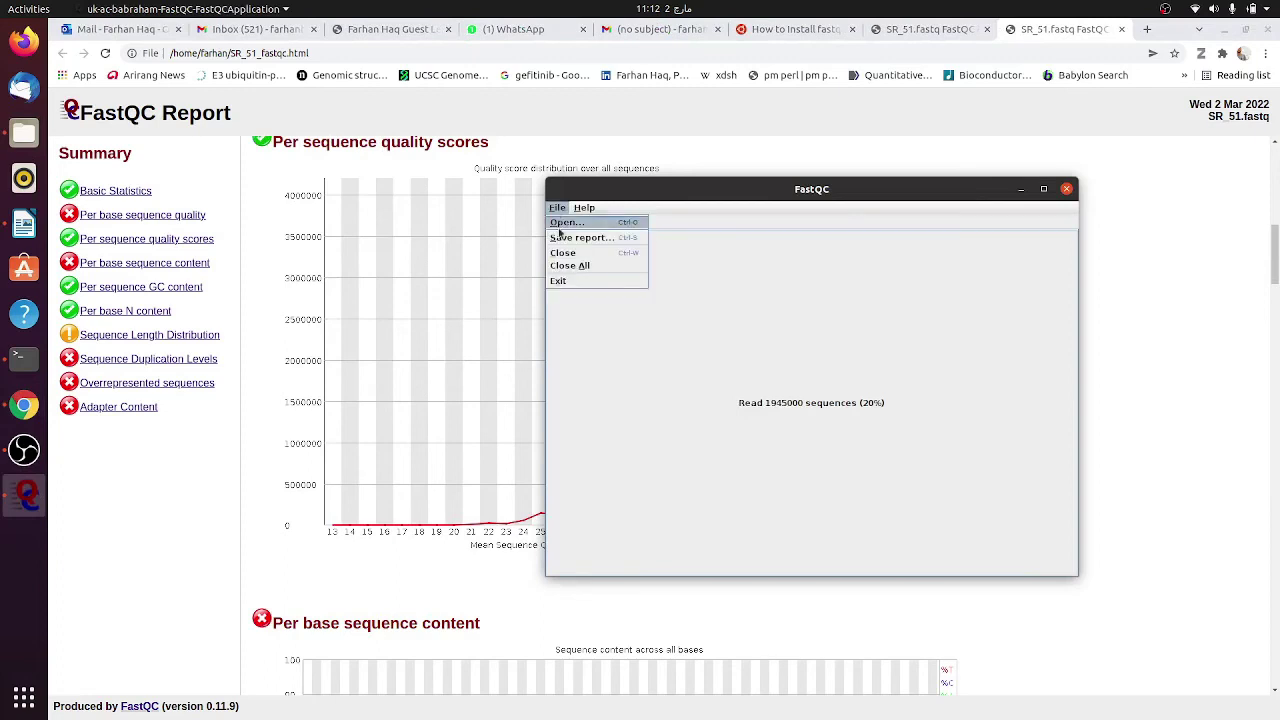
click(790, 418)
click(557, 208)
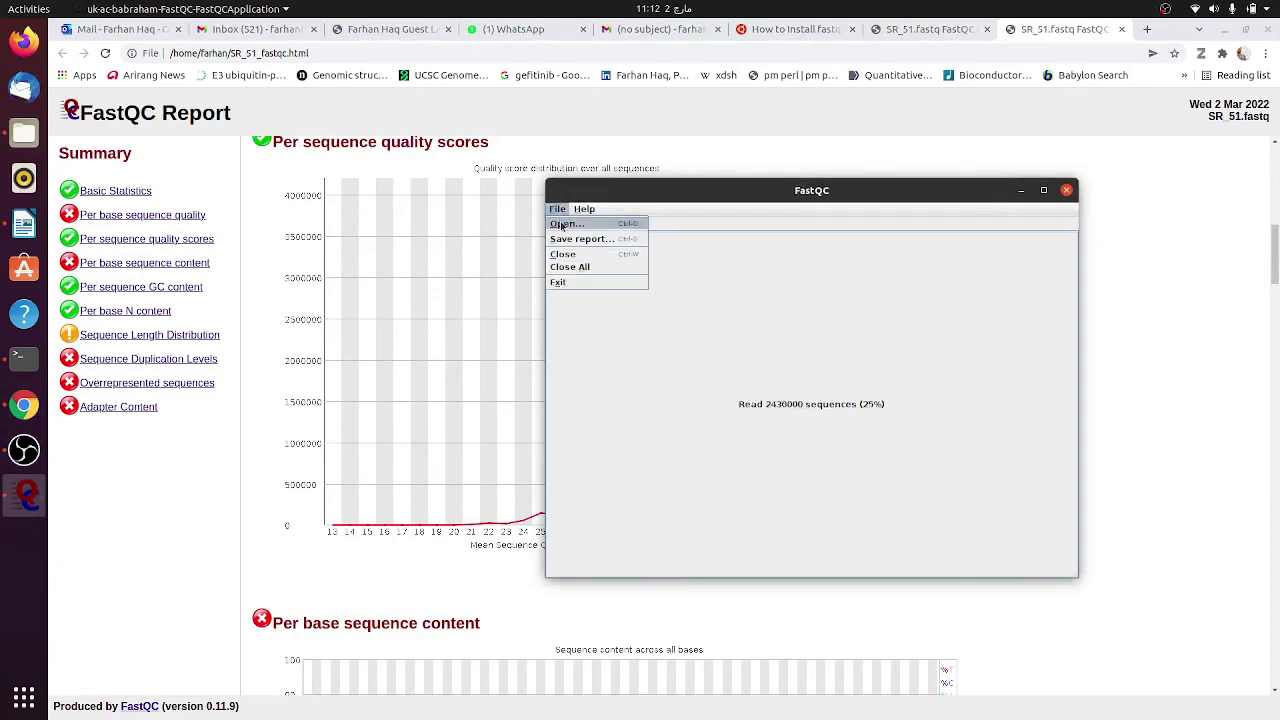
click(563, 224)
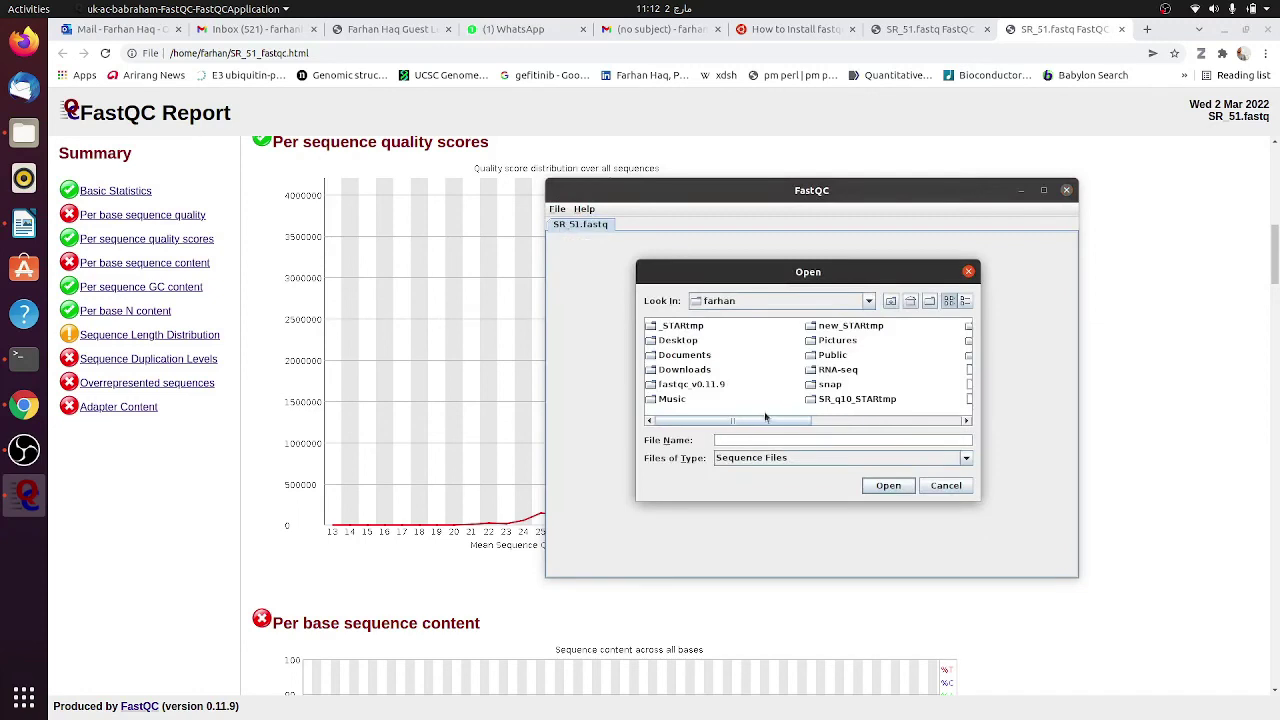
drag(766, 417, 900, 424)
click(917, 372)
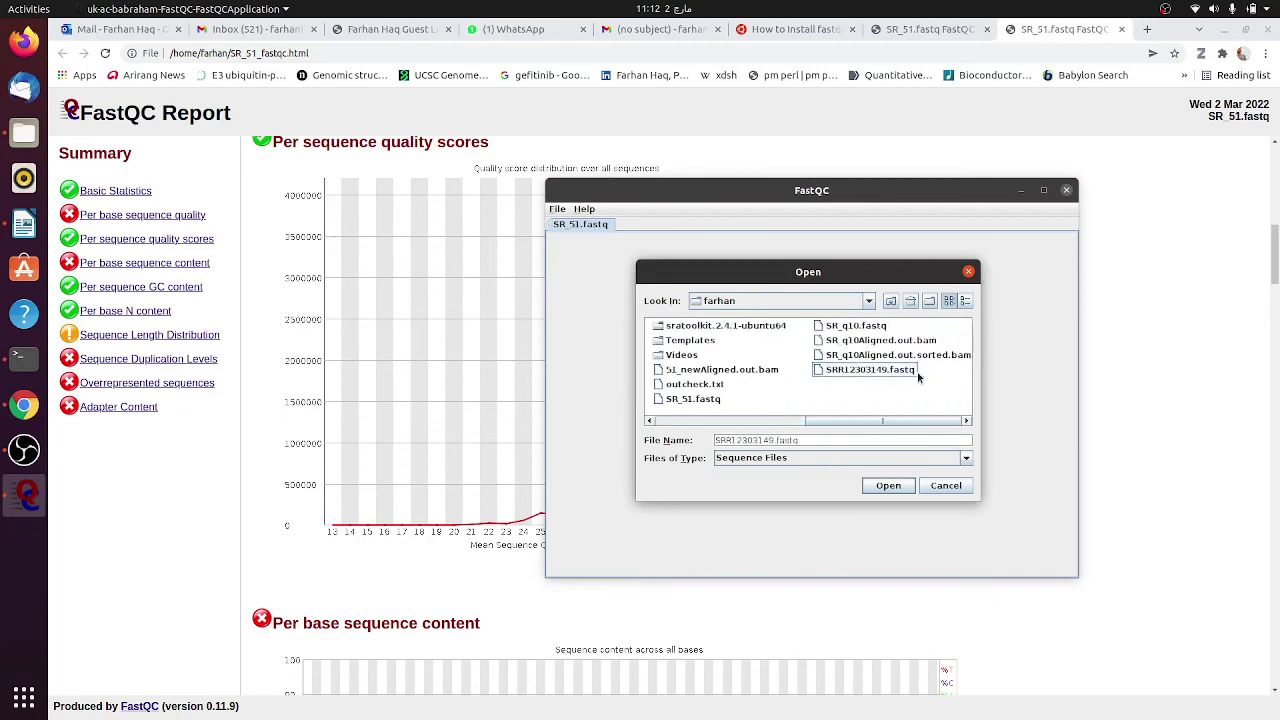
double_click(897, 371)
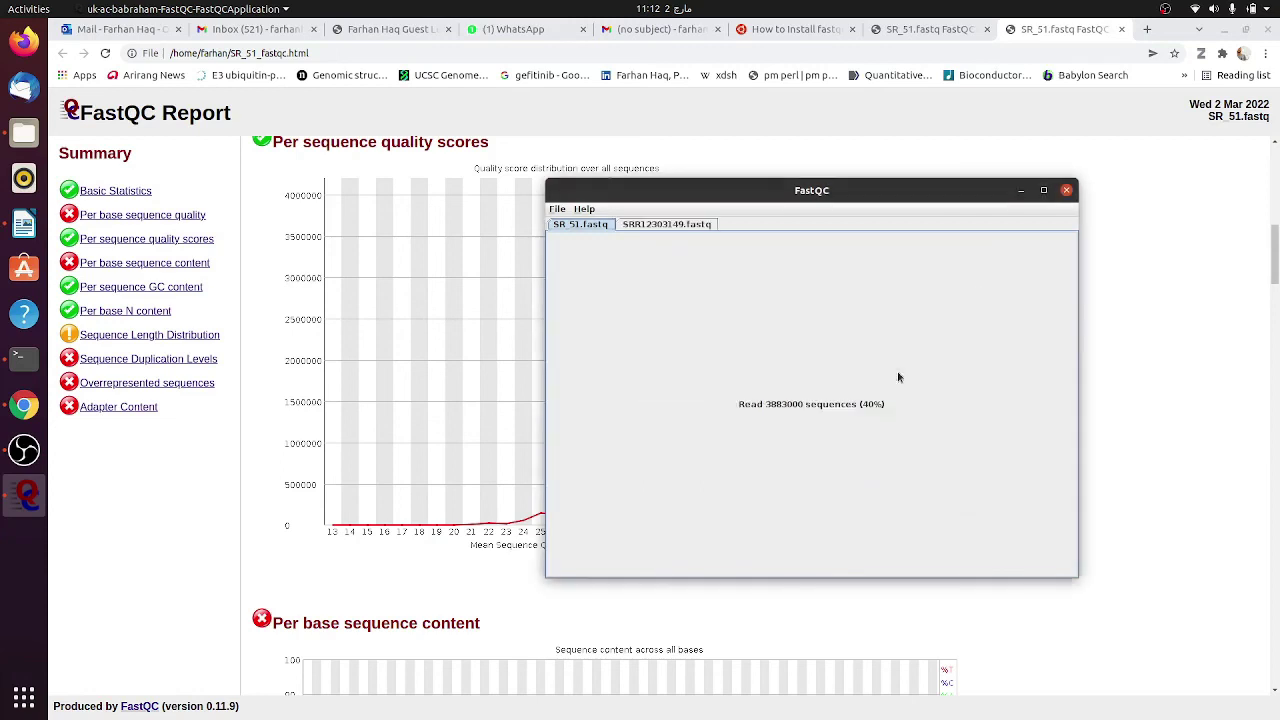
click(674, 227)
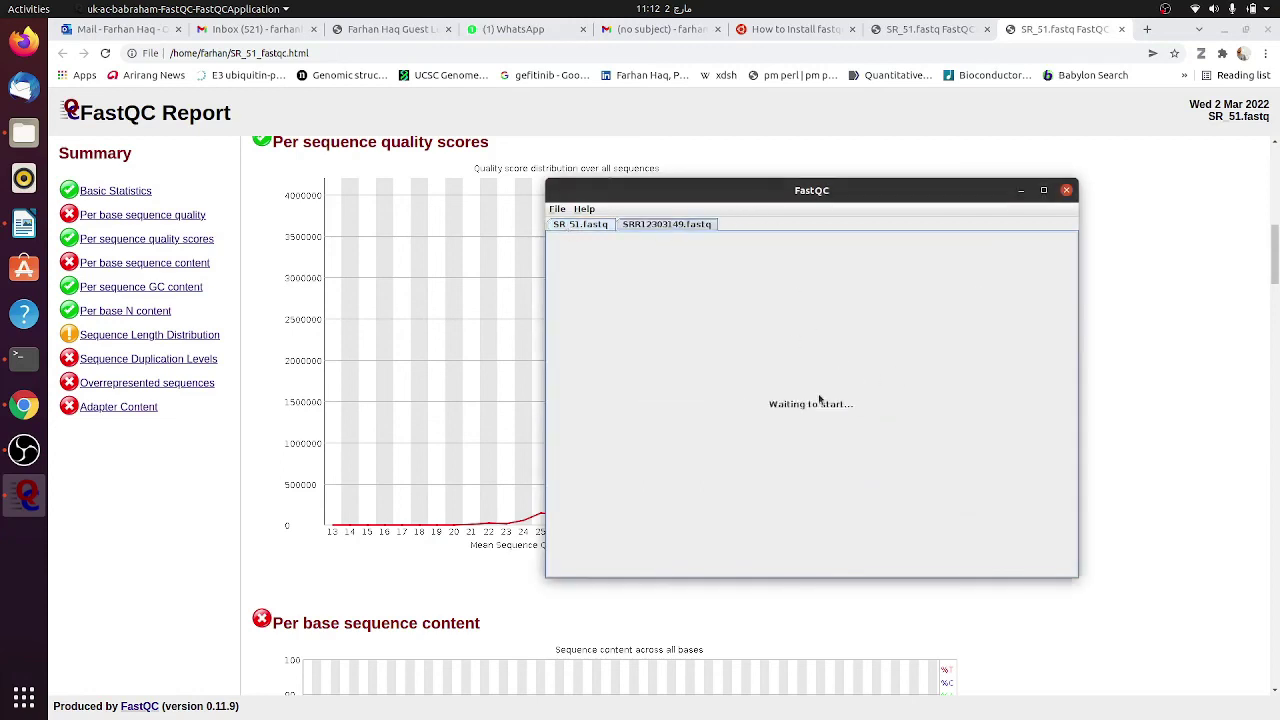
click(592, 227)
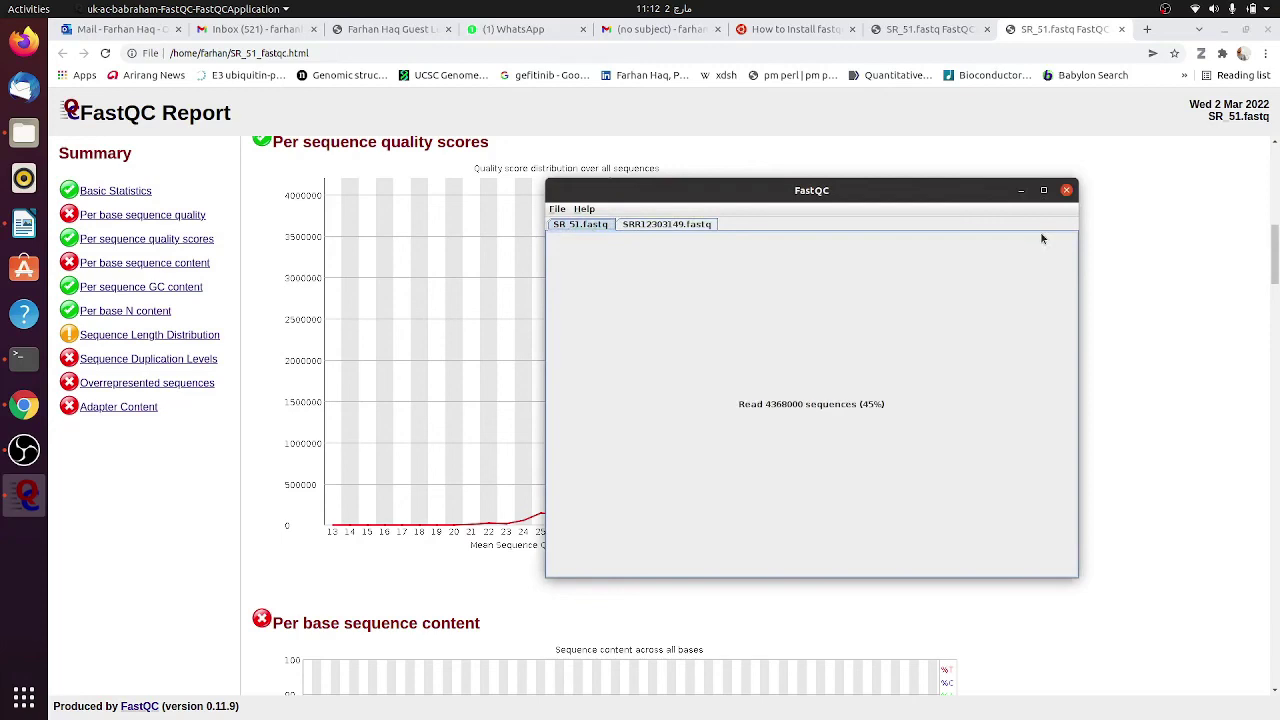